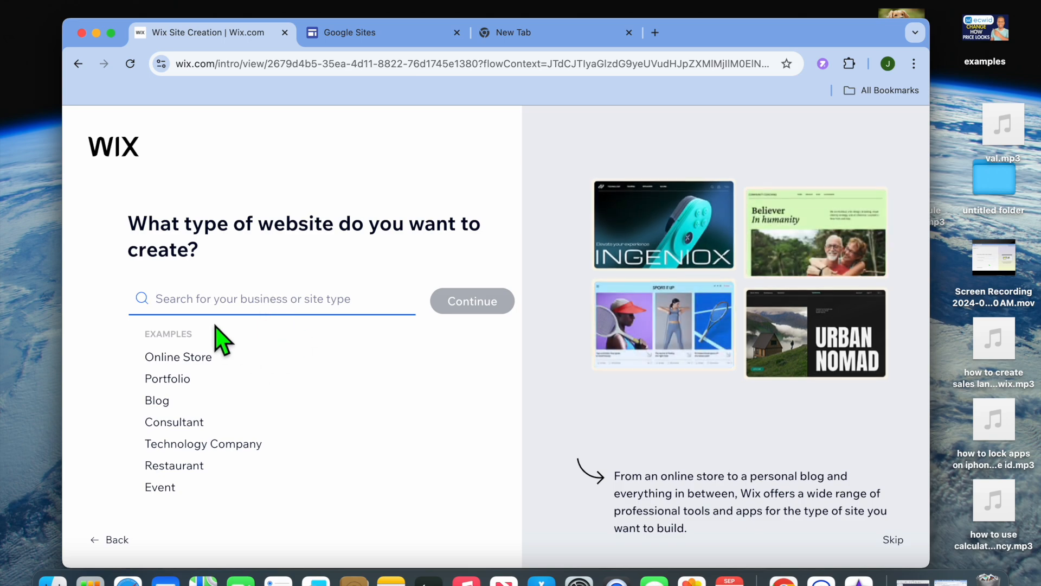
text(co)
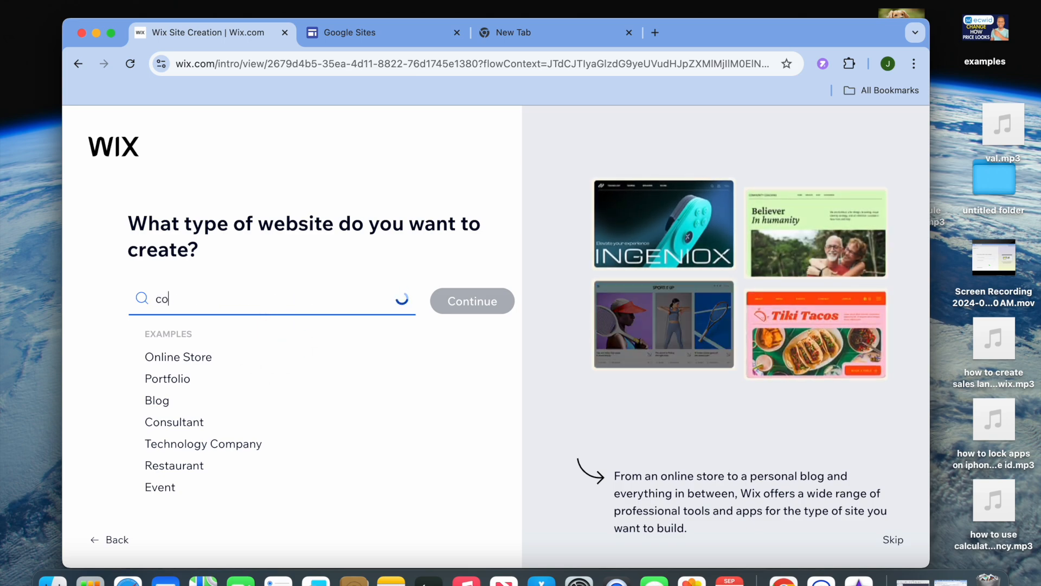
text(ns)
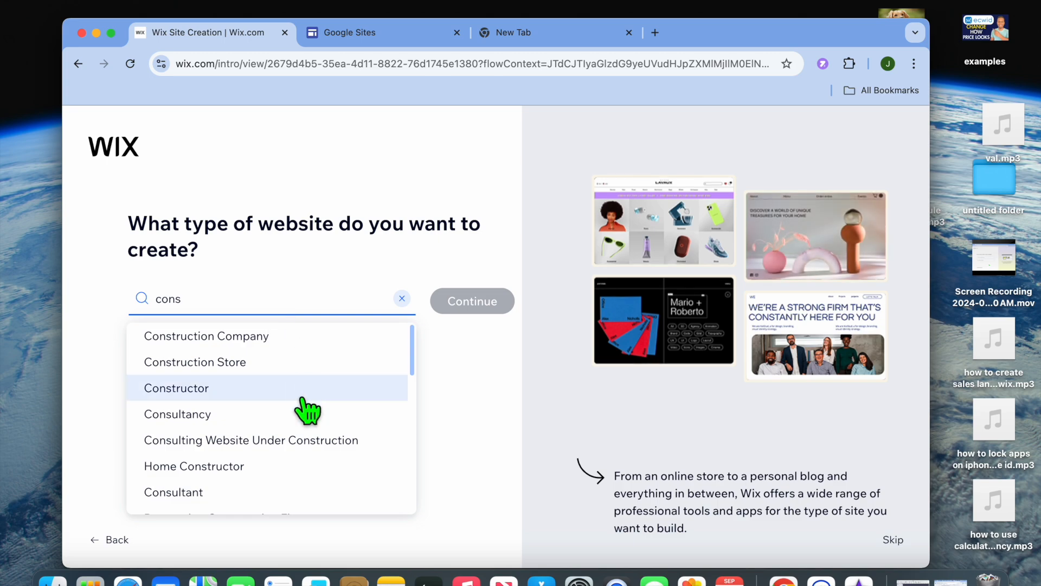
key(BackSpace)
key(BackSpace)
key(BackSpace)
key(BackSpace)
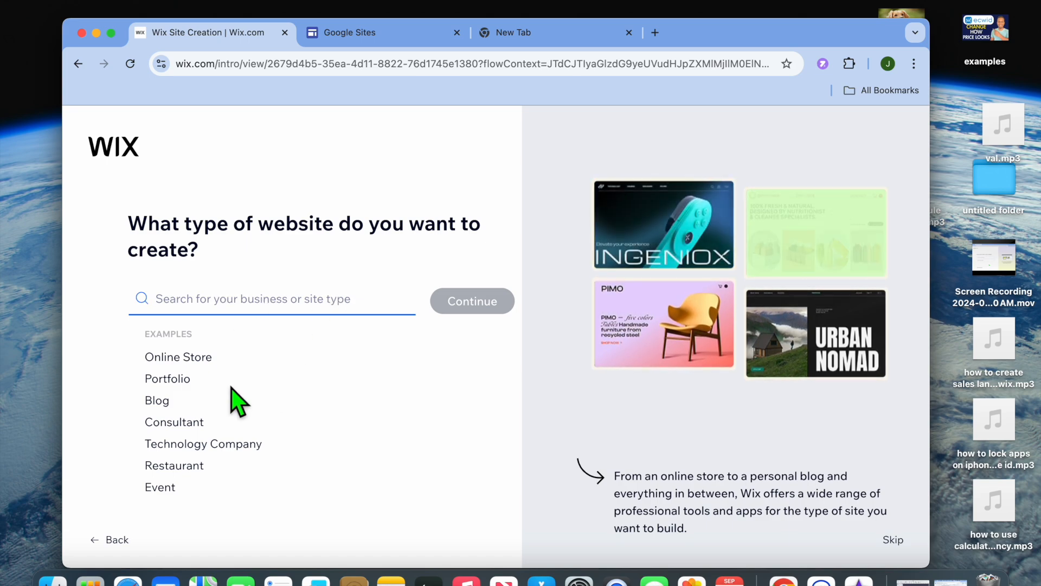
- Choose Blog as the website type and name the site "blog"
click(169, 402)
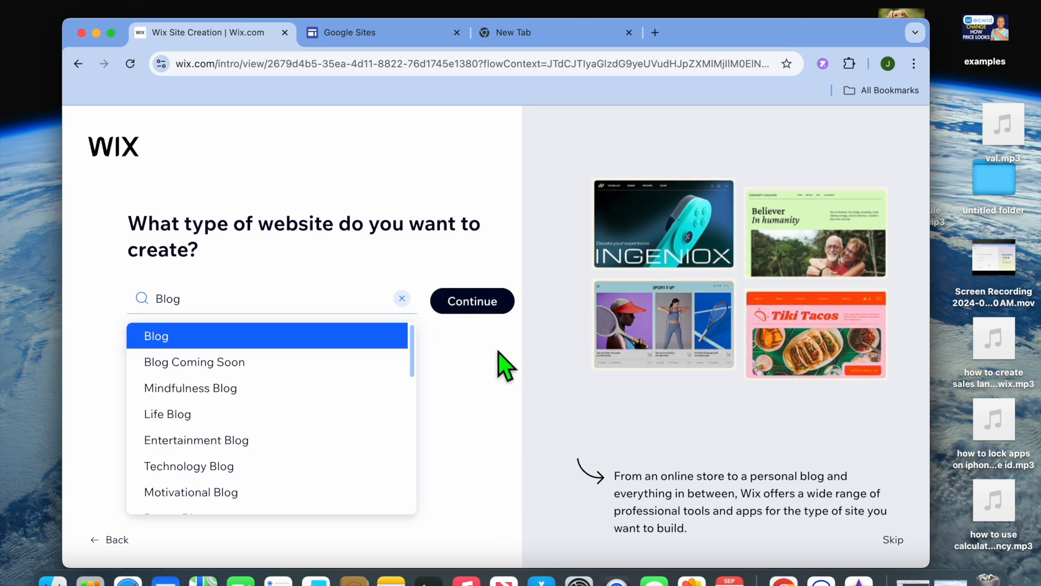
click(490, 304)
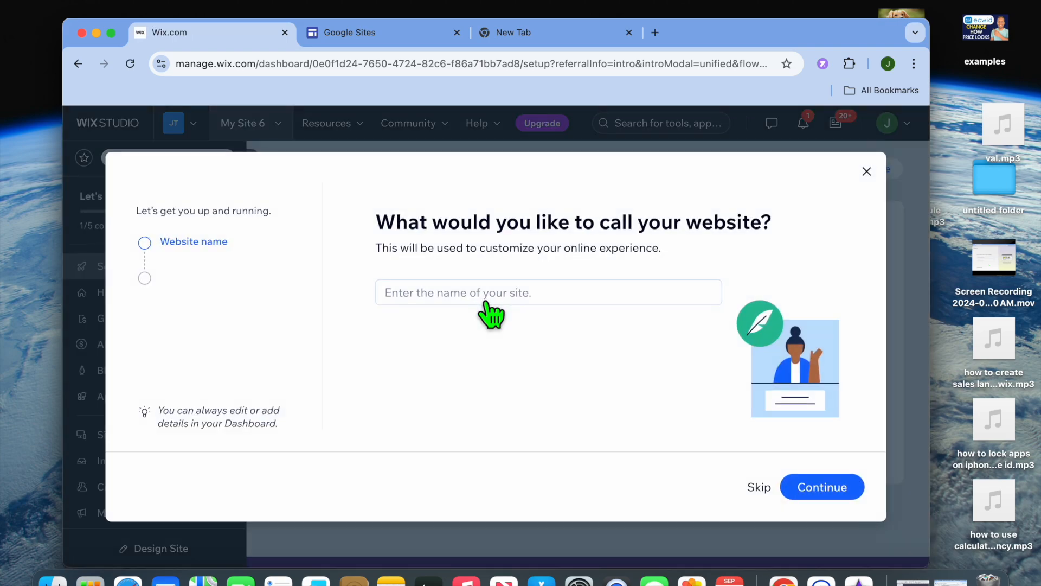
click(471, 304)
text(blog)
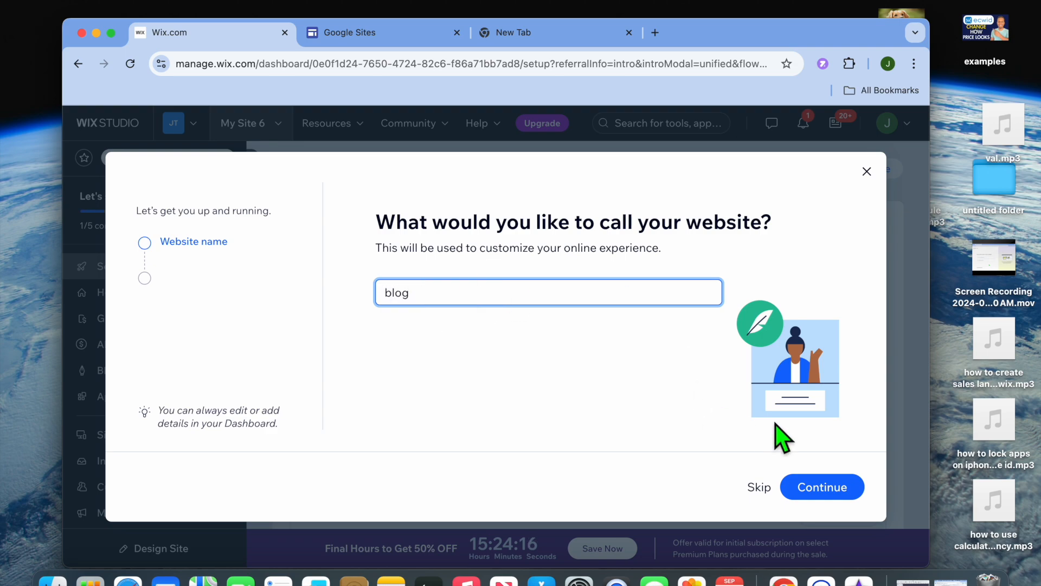
click(828, 495)
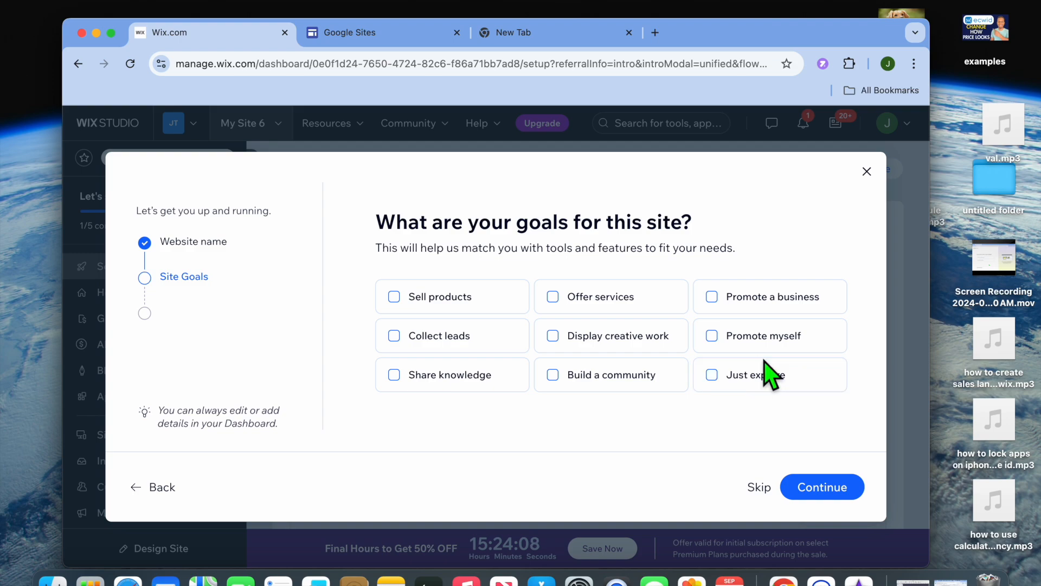
- Set the site goal to Share knowledge and continue with the preselected Blog and Instagram Feed apps
click(425, 375)
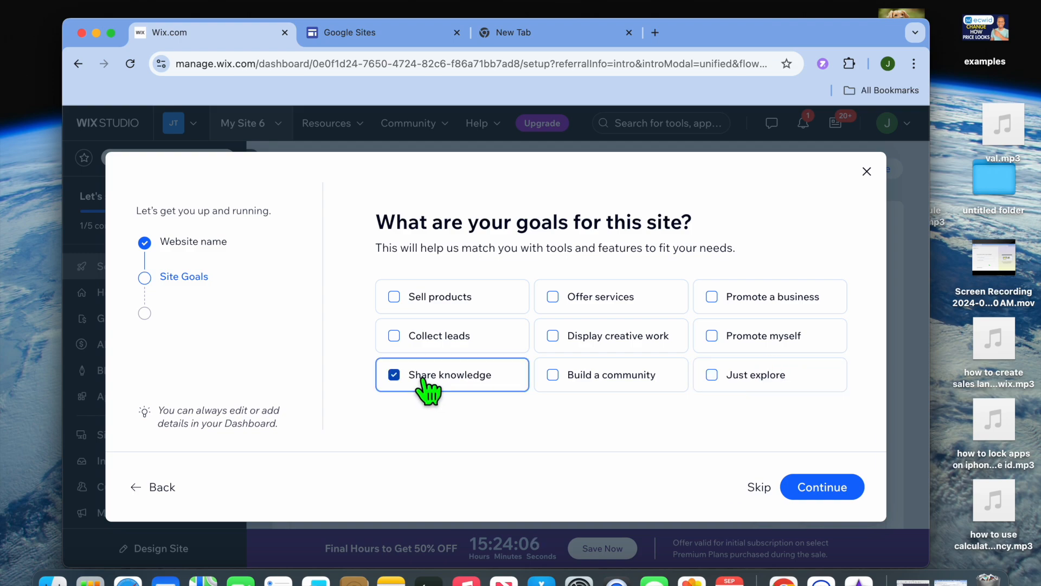
click(839, 490)
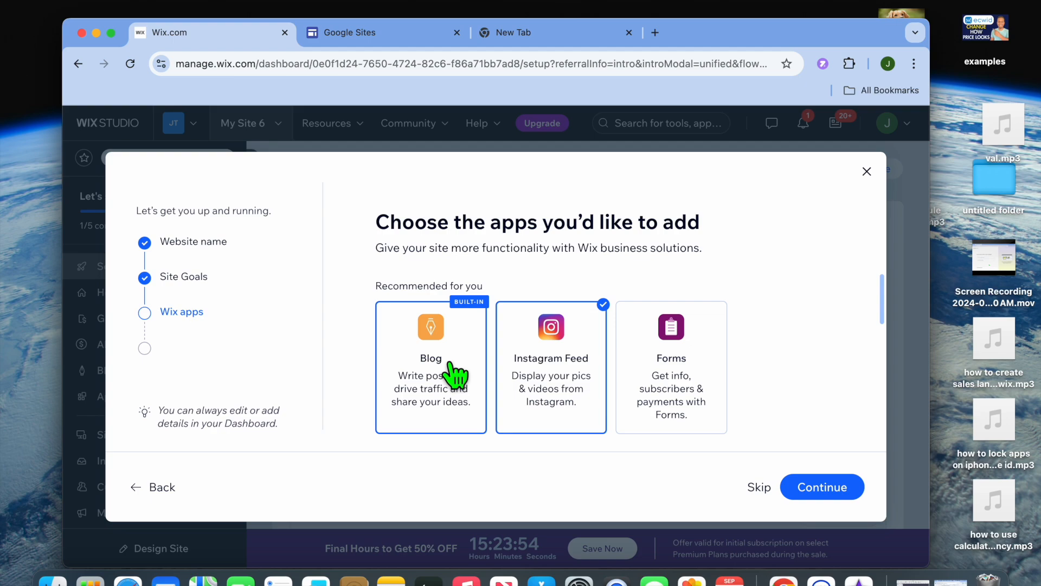
scroll(451, 374, down, 1)
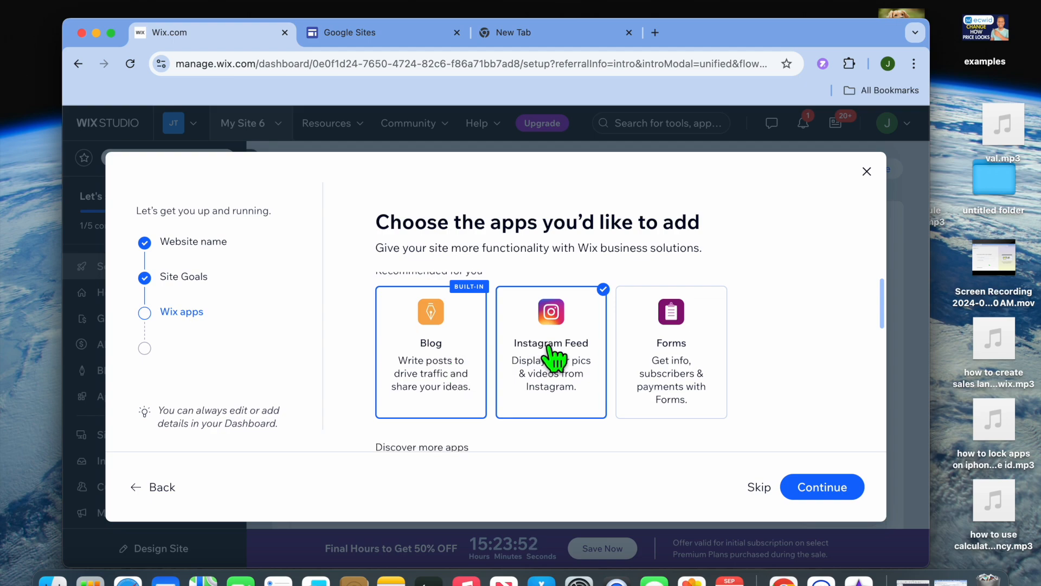
scroll(552, 358, down, 5)
scroll(552, 358, down, 4)
scroll(552, 358, down, 4)
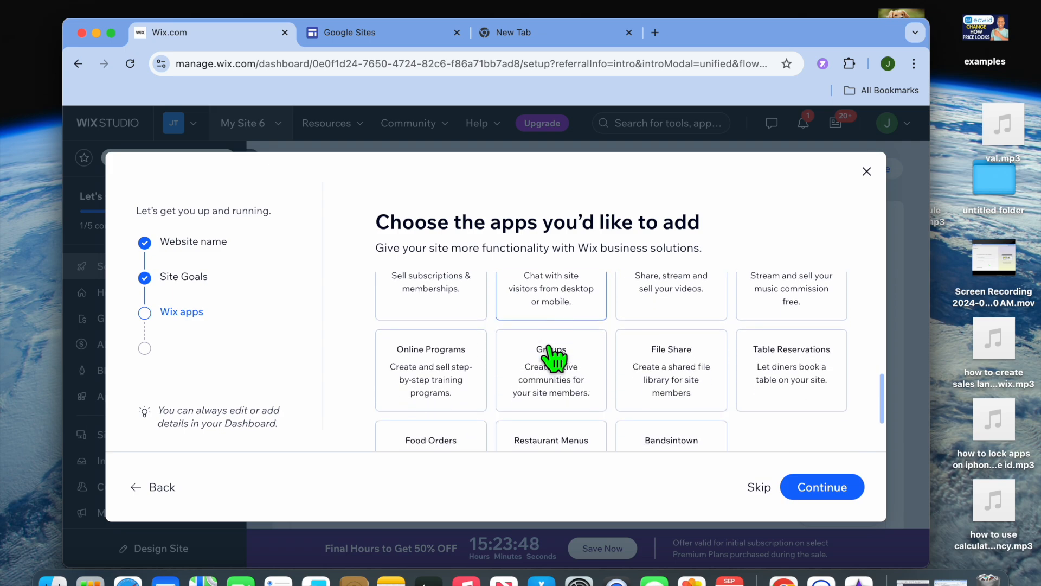
scroll(552, 358, up, 2)
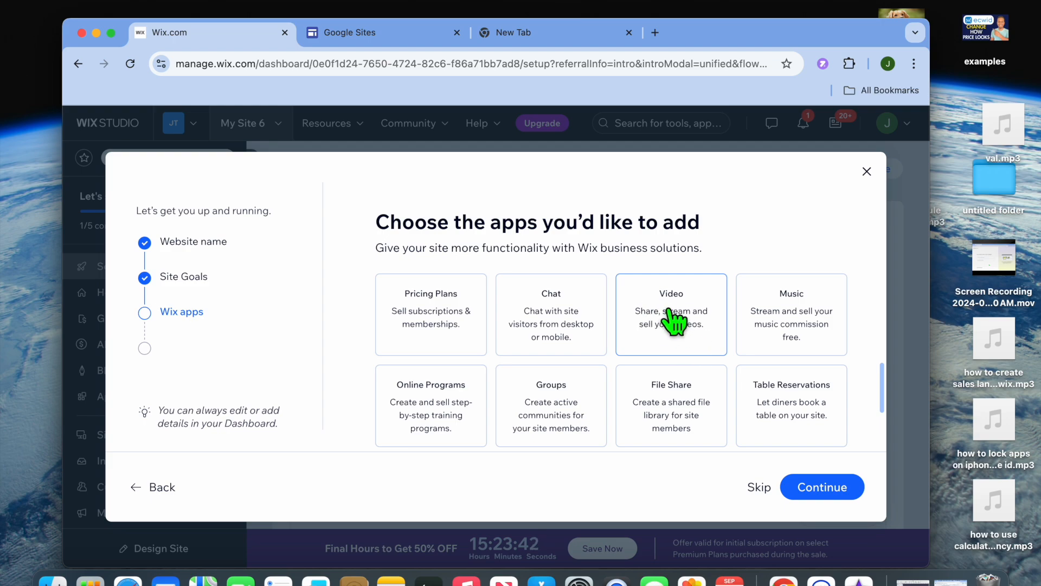
scroll(781, 326, down, 4)
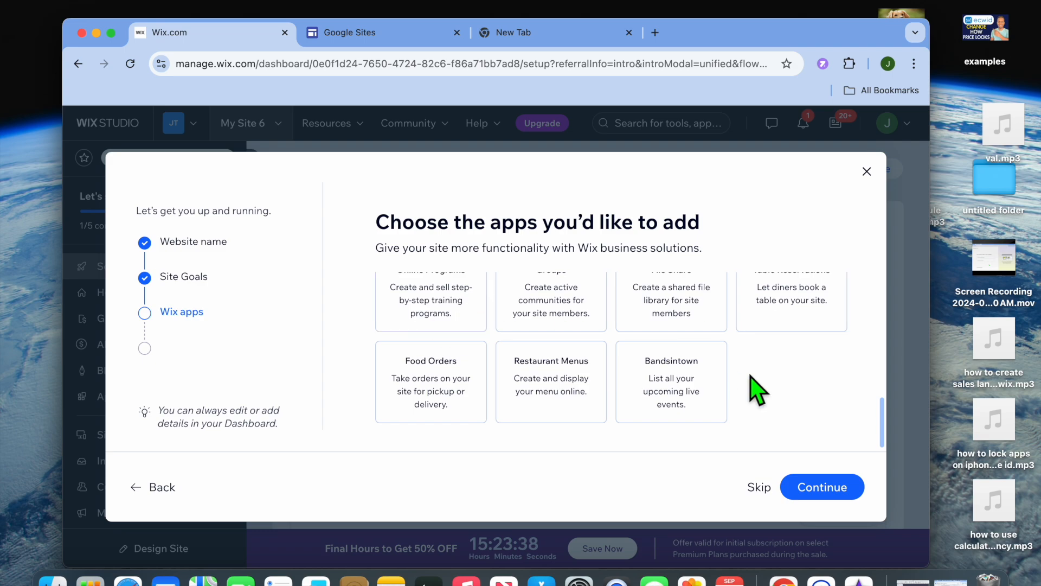
click(842, 492)
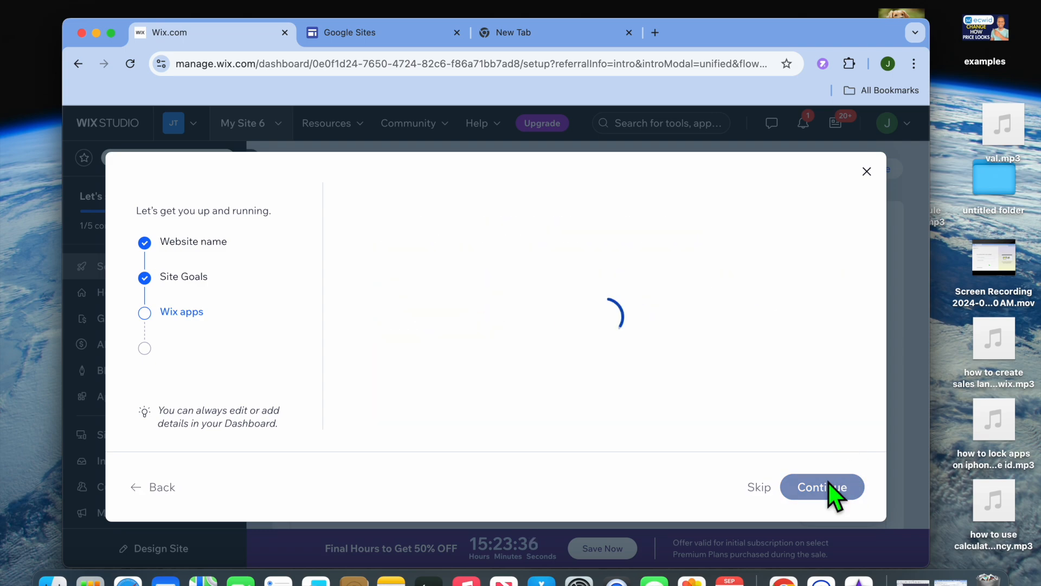
- Proceed to the new site's dashboard and dismiss the 50% off sale offer
click(587, 366)
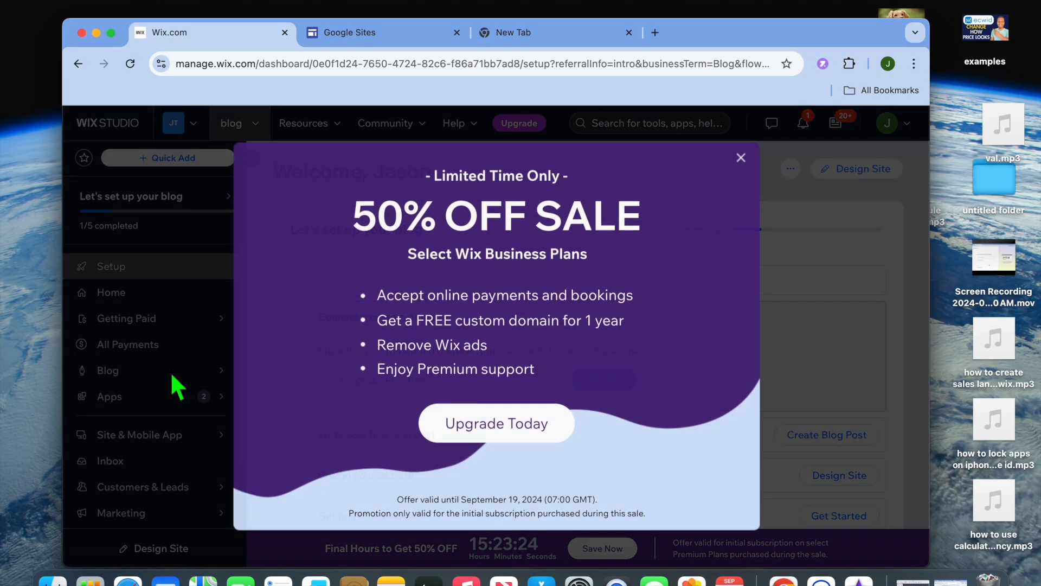
click(740, 157)
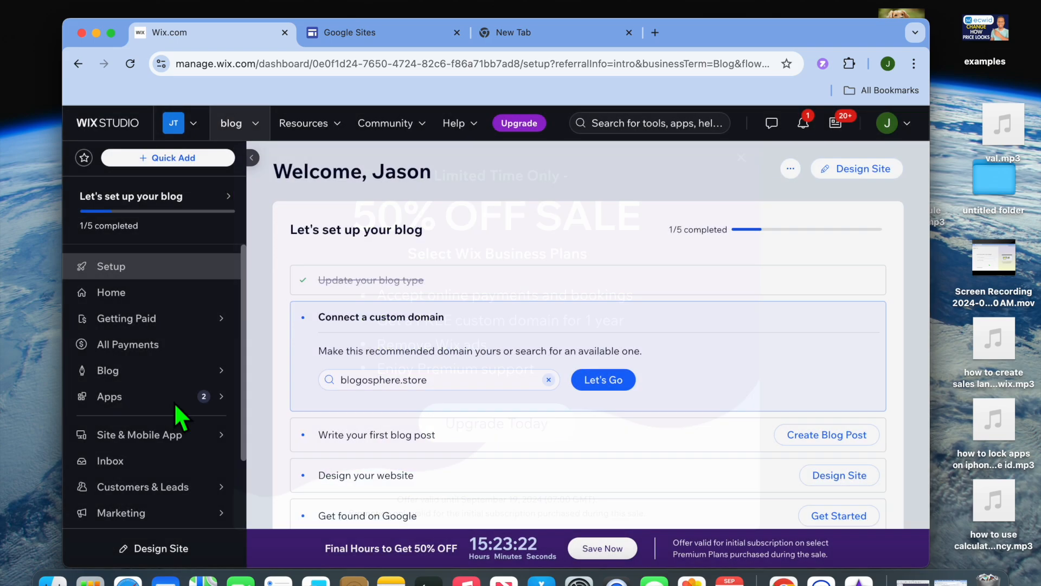
- Open a new blog post, examine the AI tools for creating post content, and return to the blog overview
click(116, 372)
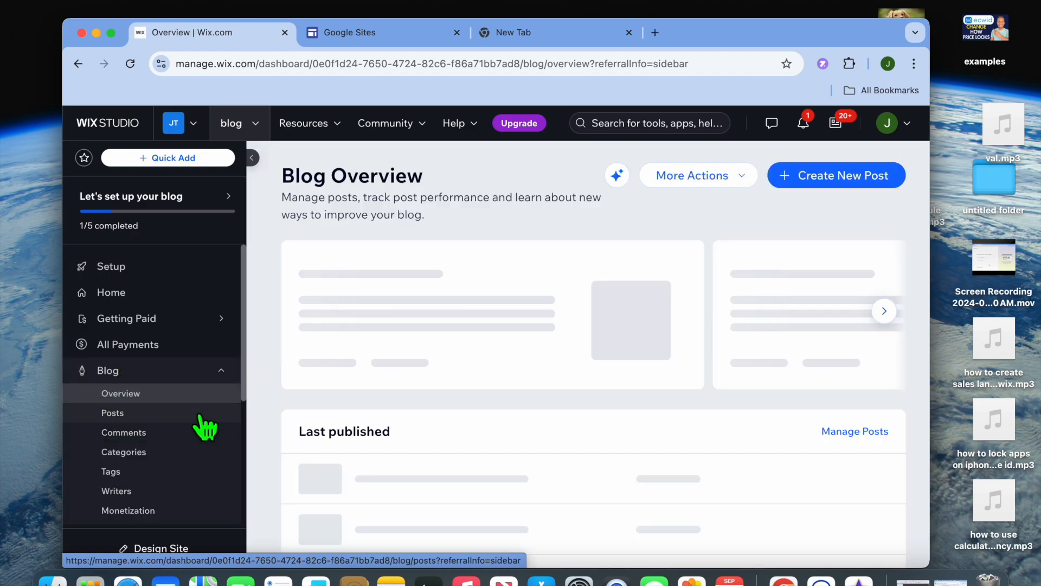
click(840, 187)
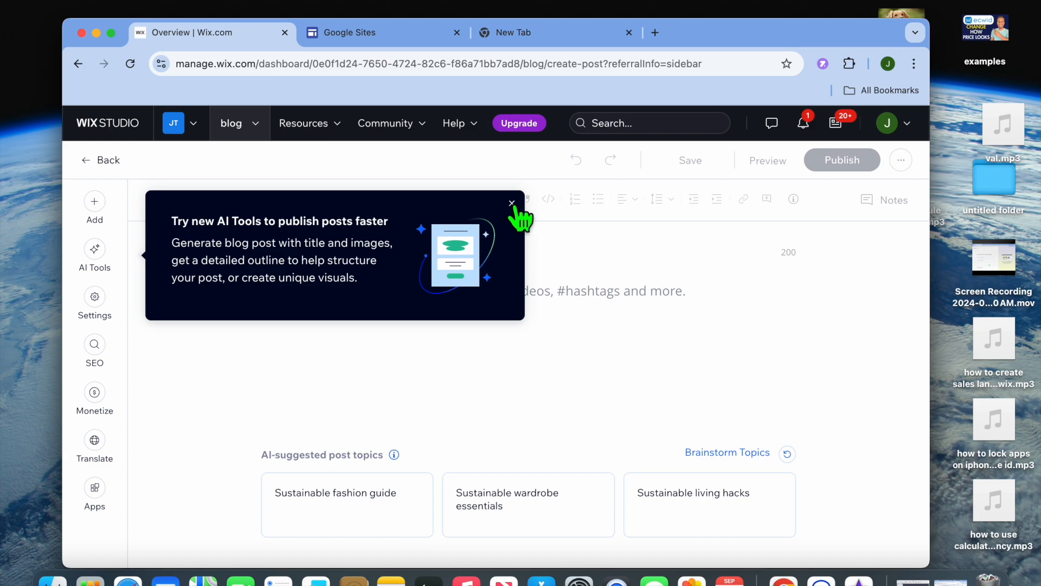
click(511, 204)
click(379, 257)
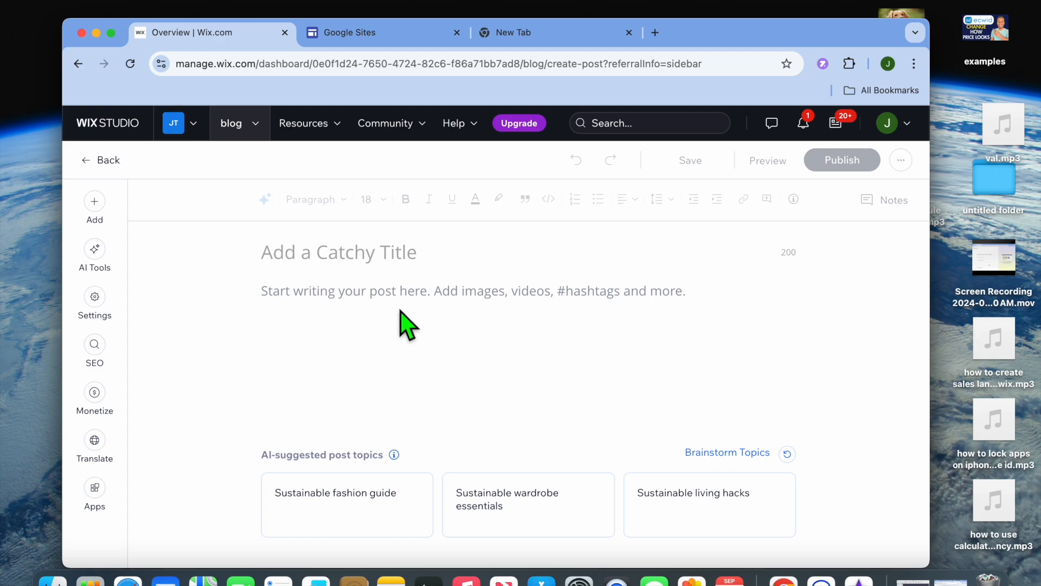
click(94, 251)
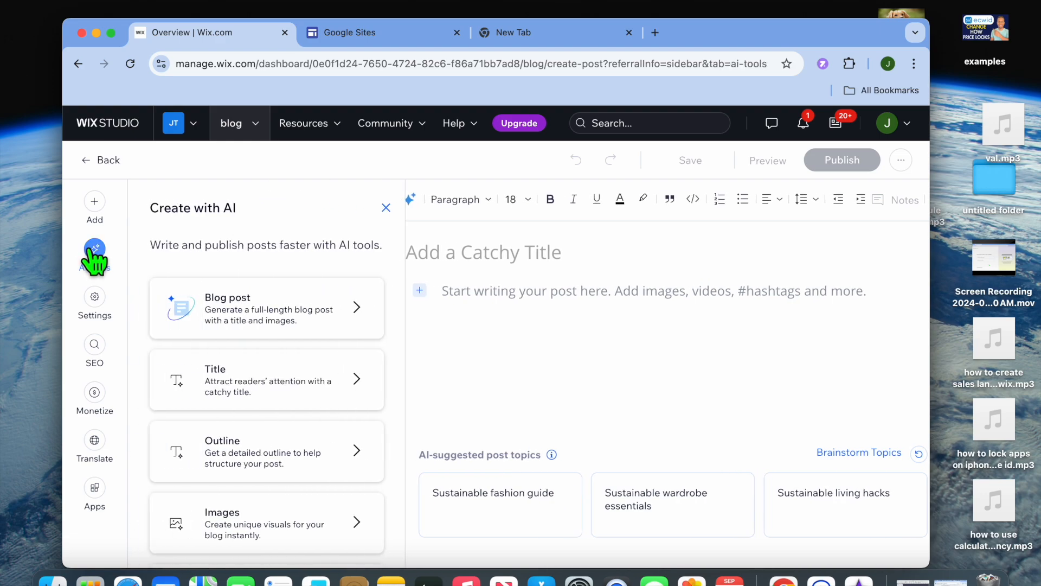
scroll(214, 320, down, 1)
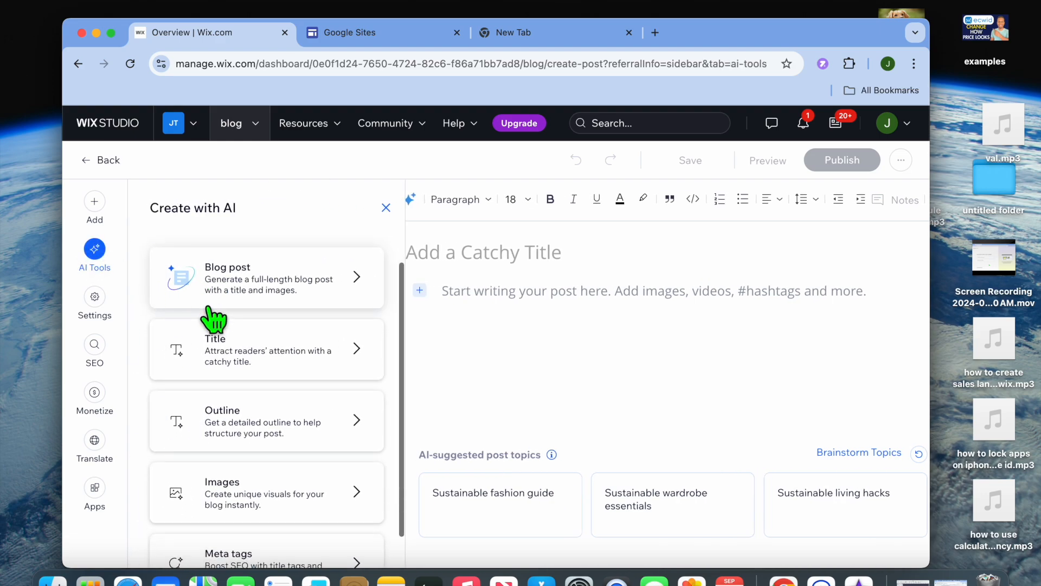
scroll(220, 339, down, 1)
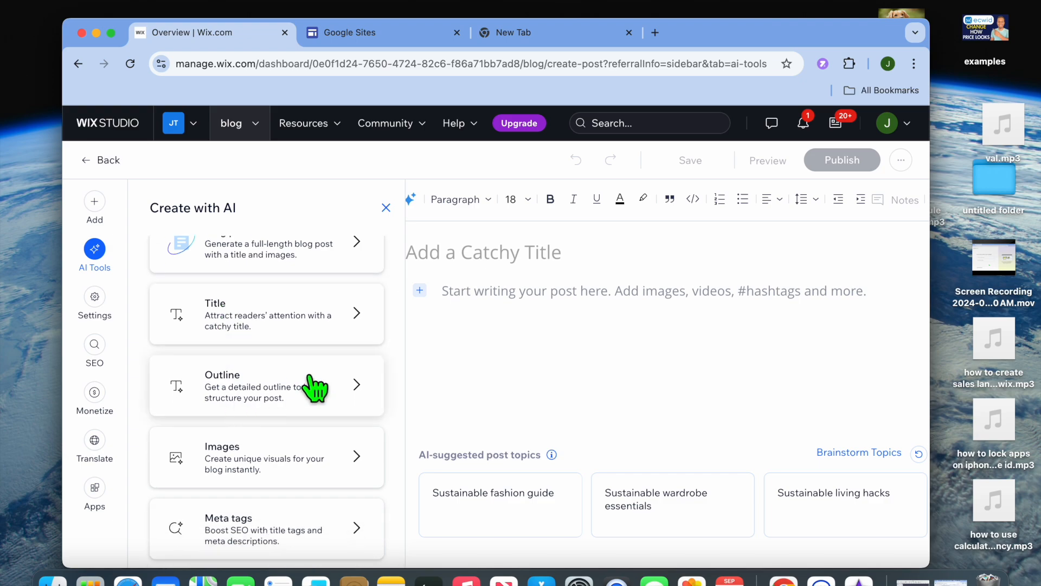
click(98, 162)
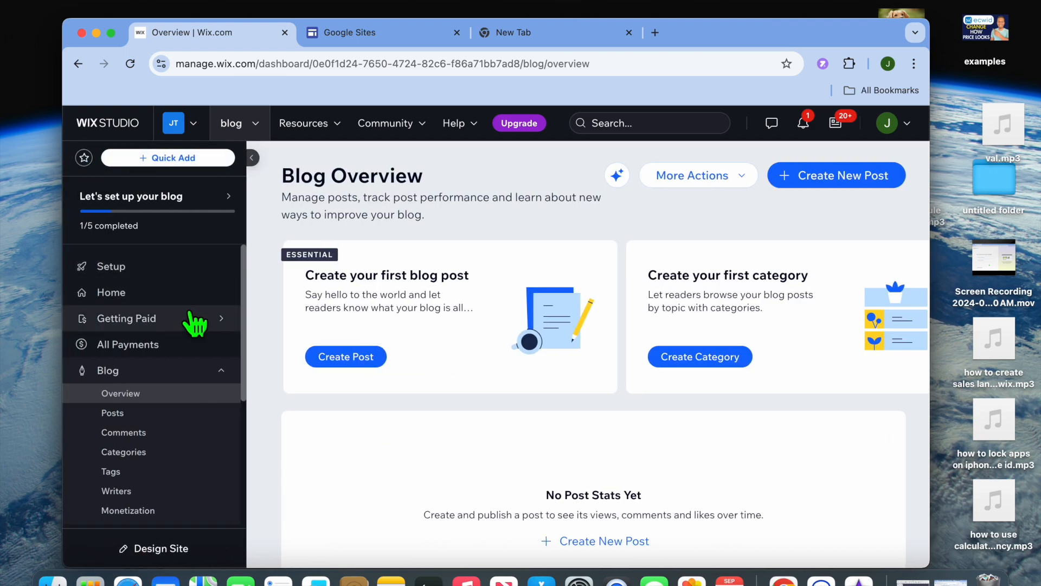
- Return to the site setup and start designing the website by customizing a template
click(137, 272)
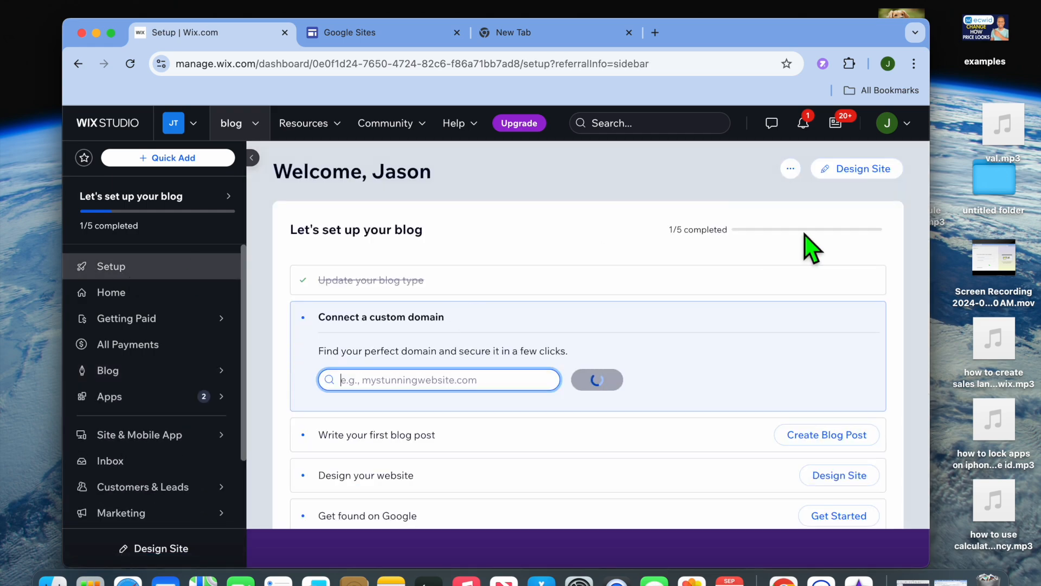
click(847, 169)
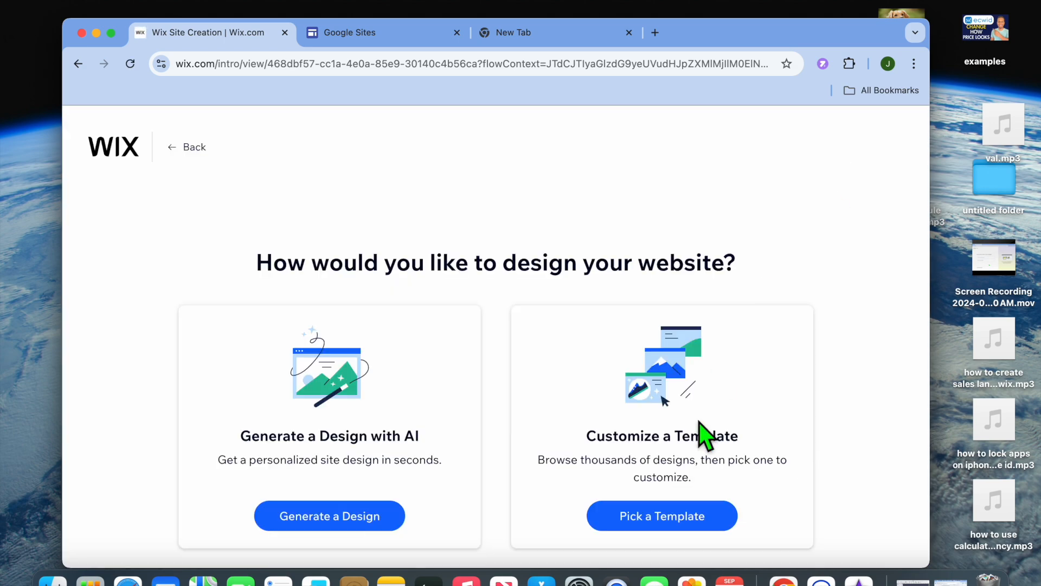
click(667, 523)
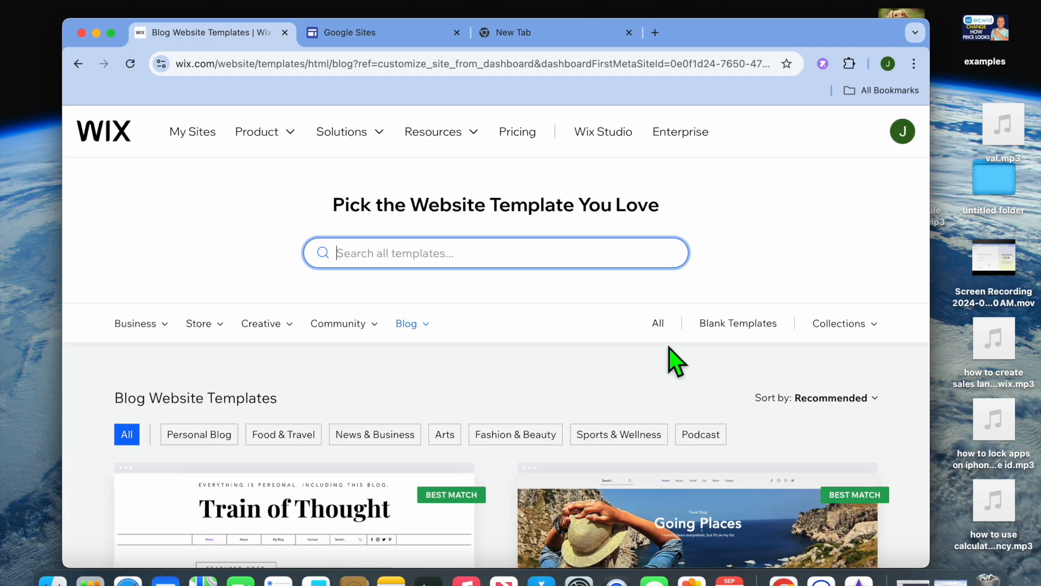
- Browse the blog templates and open the Lovely Little Things personal blog template for editing
scroll(673, 361, down, 10)
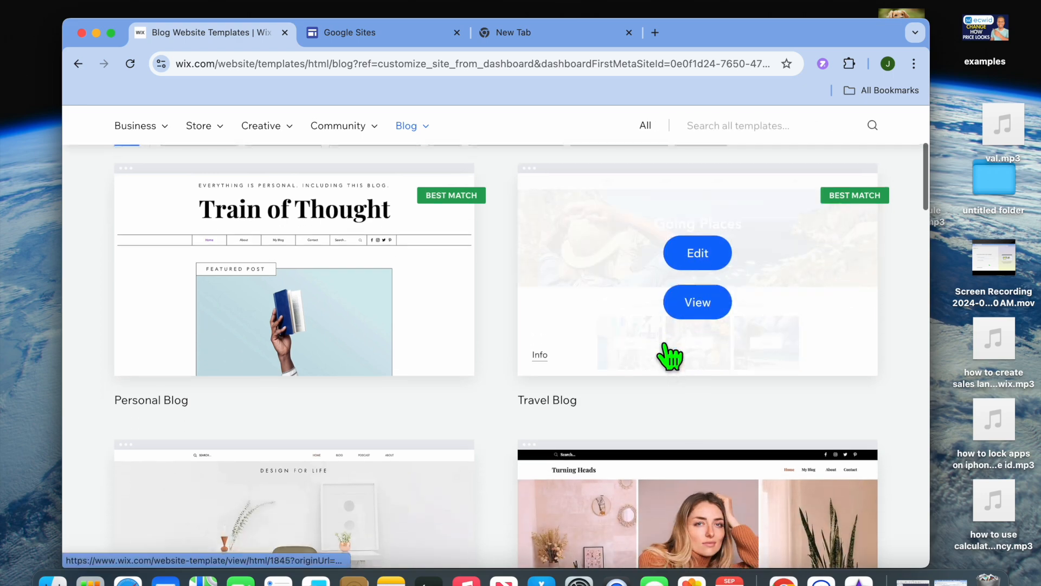
scroll(671, 357, down, 3)
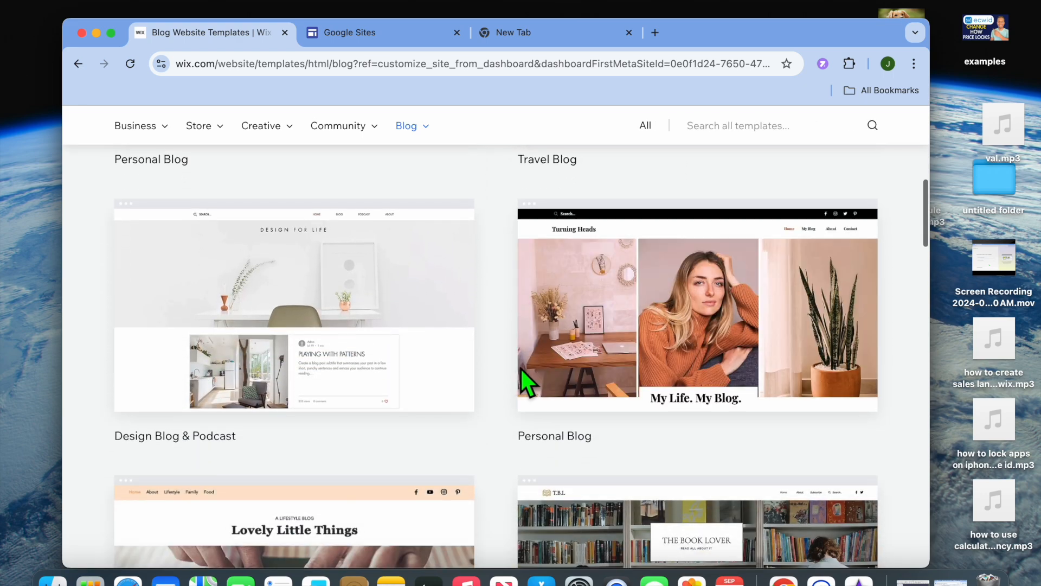
scroll(512, 368, down, 7)
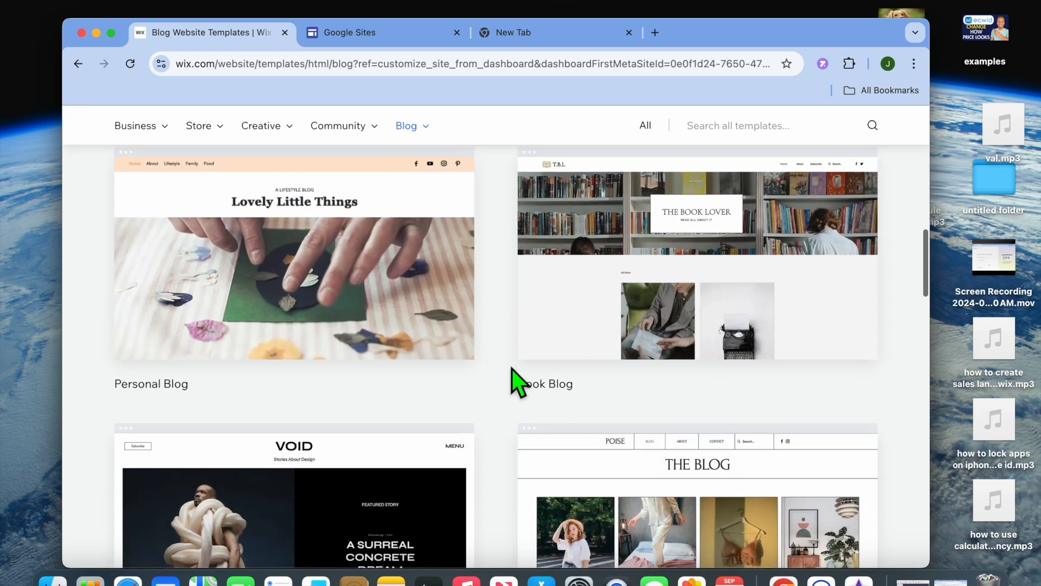
scroll(518, 382, down, 7)
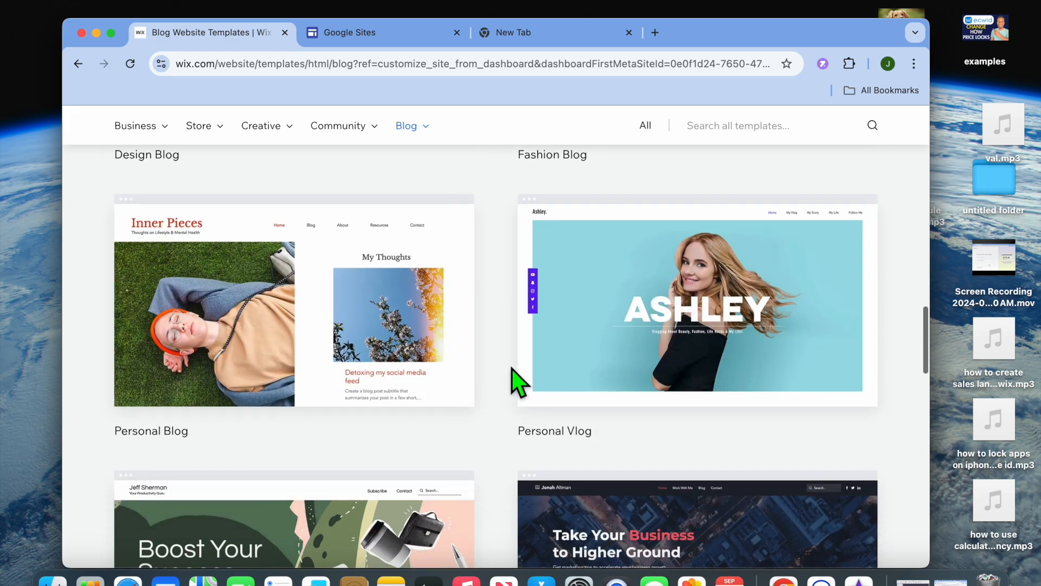
scroll(518, 383, up, 7)
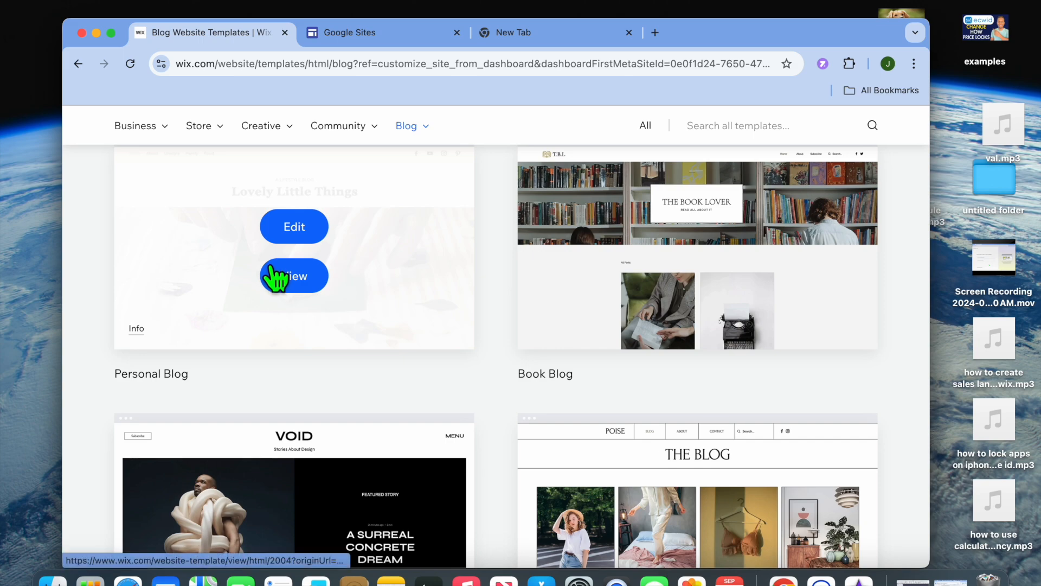
click(305, 235)
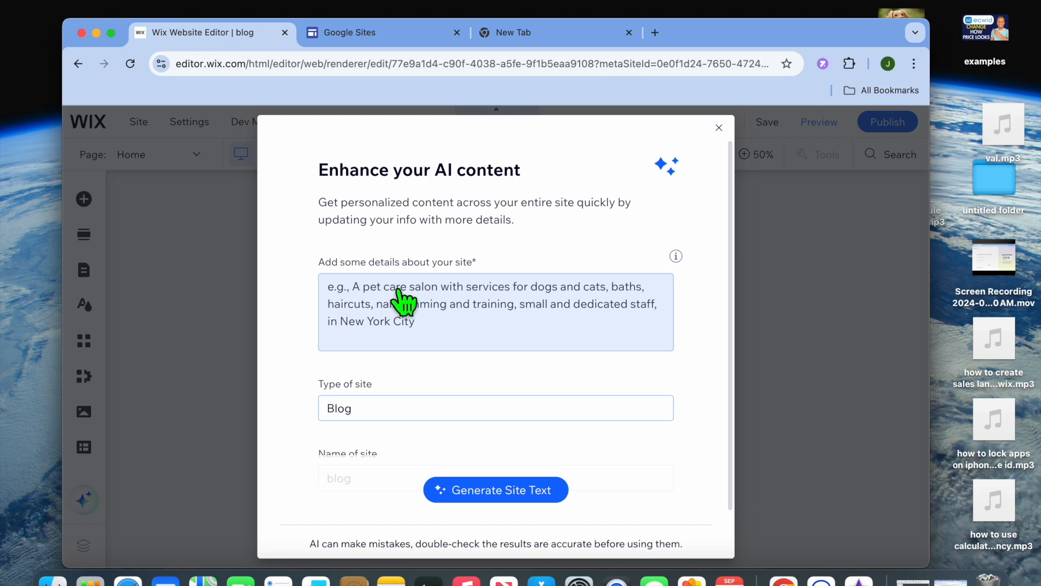
- Dismiss the AI content dialog without adding site details, and zoom the page editor to 100%
click(363, 304)
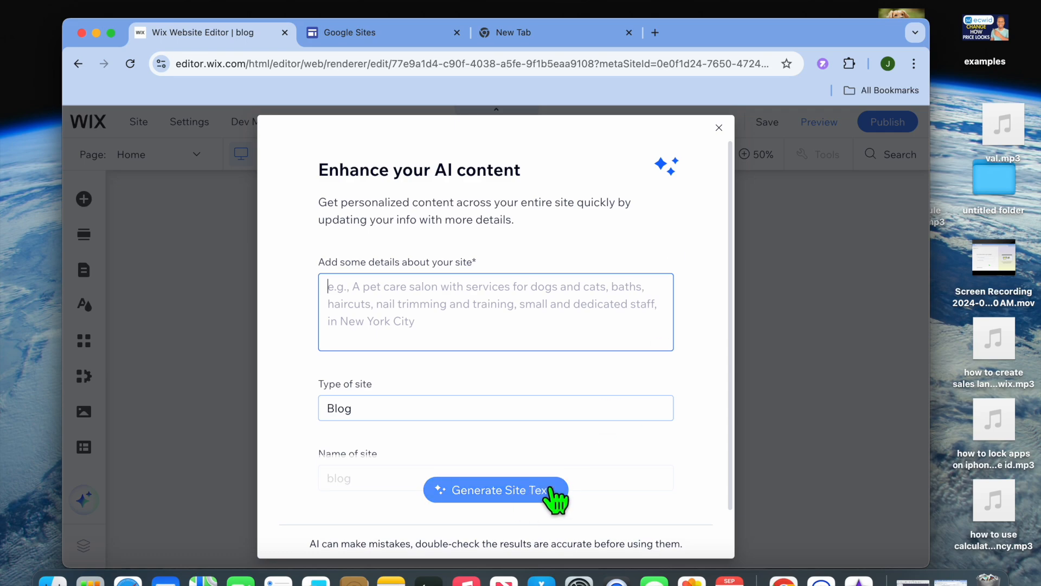
click(719, 128)
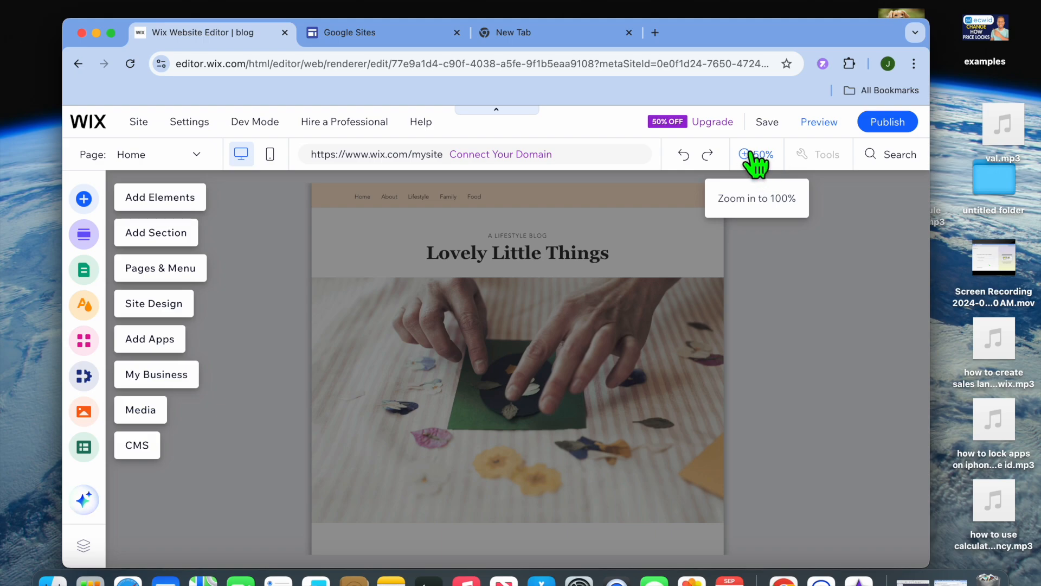
click(763, 163)
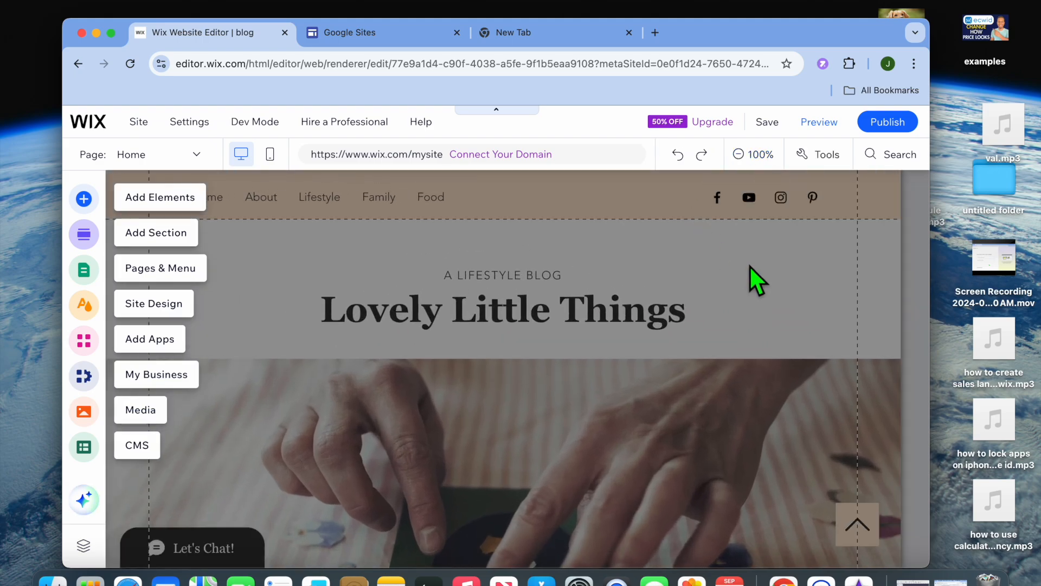
- Replace the paragraph above the Lovely Little Things title in the Welcome section with SIMPLE ANSWERS
scroll(749, 266, down, 10)
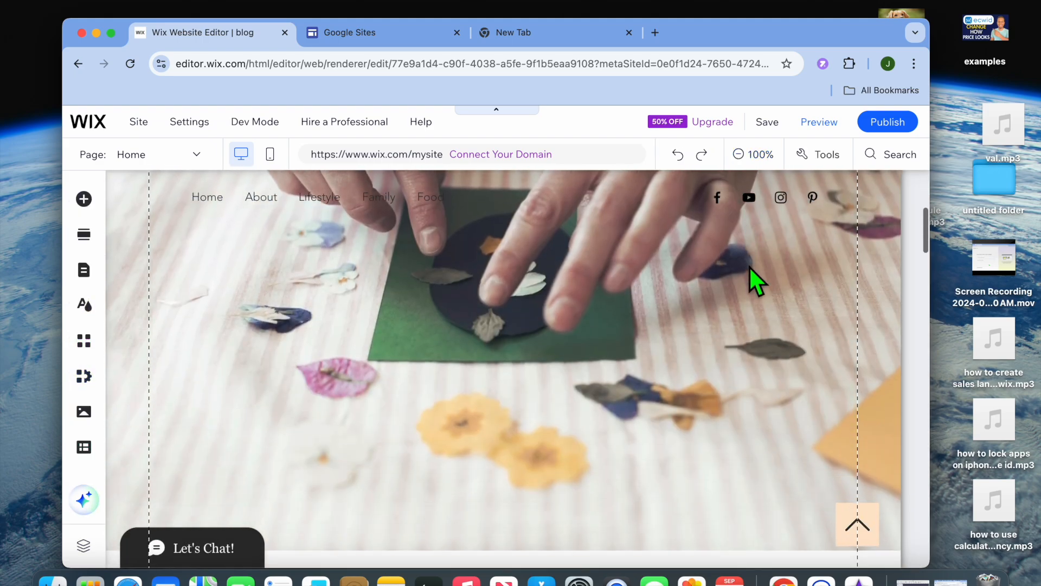
scroll(750, 265, down, 10)
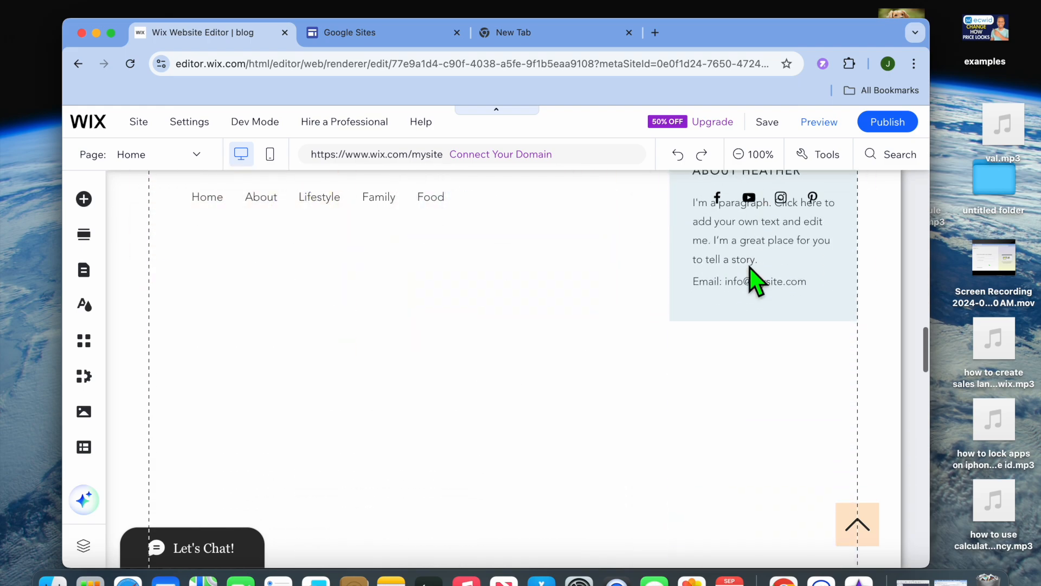
scroll(750, 281, up, 20)
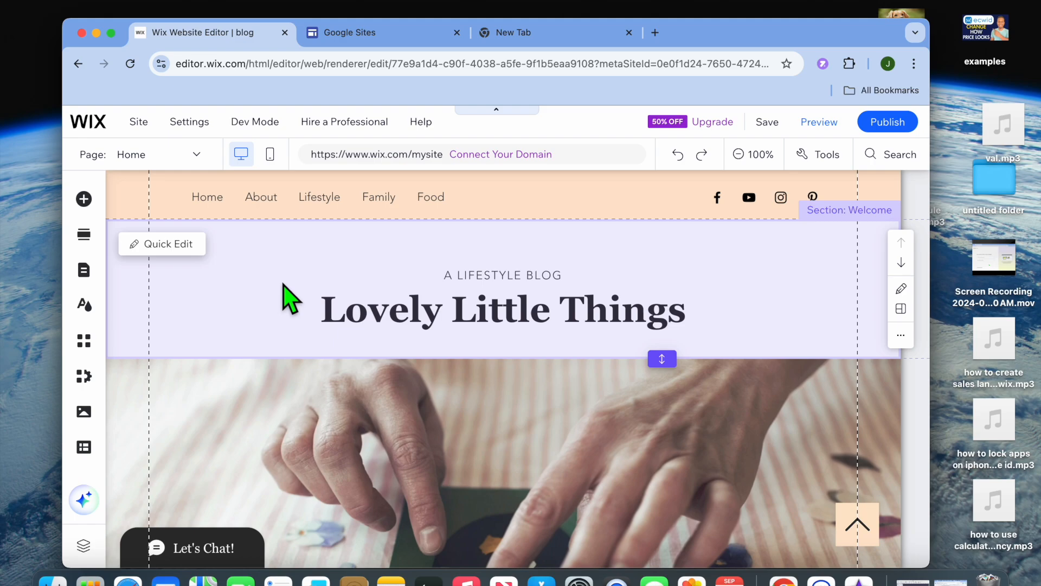
click(162, 244)
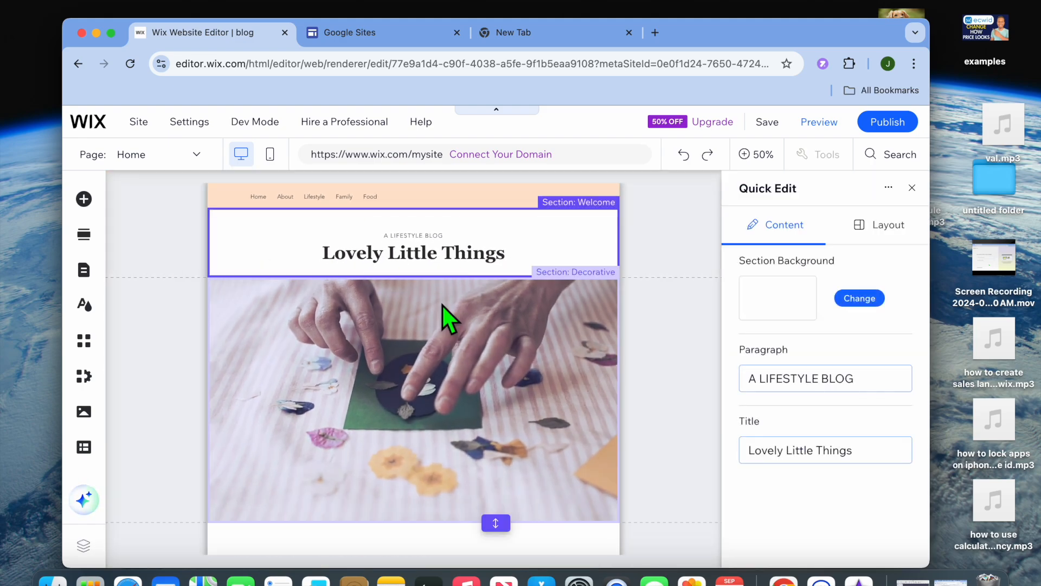
click(855, 381)
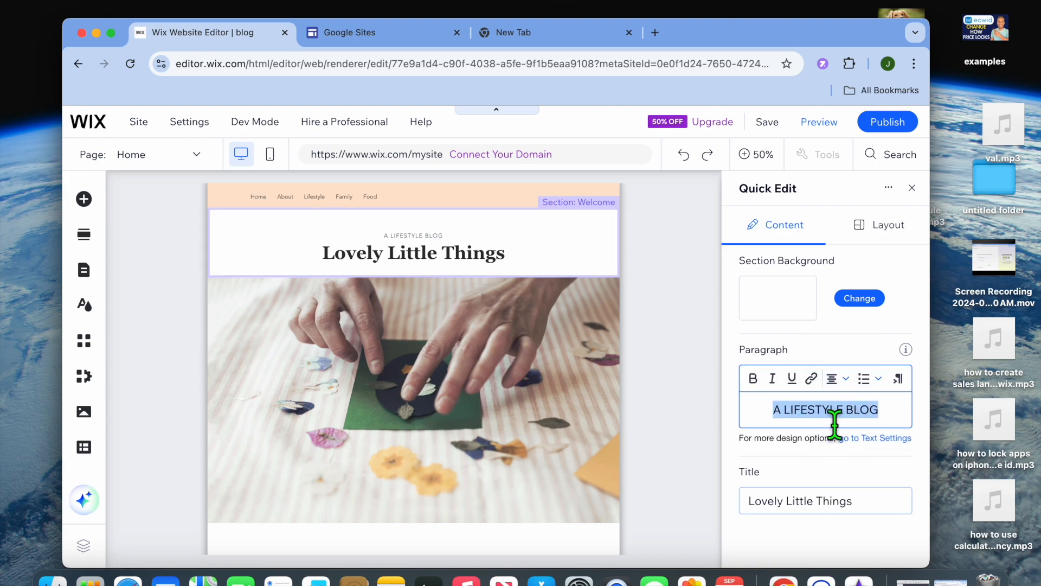
click(852, 421)
double_click(792, 426)
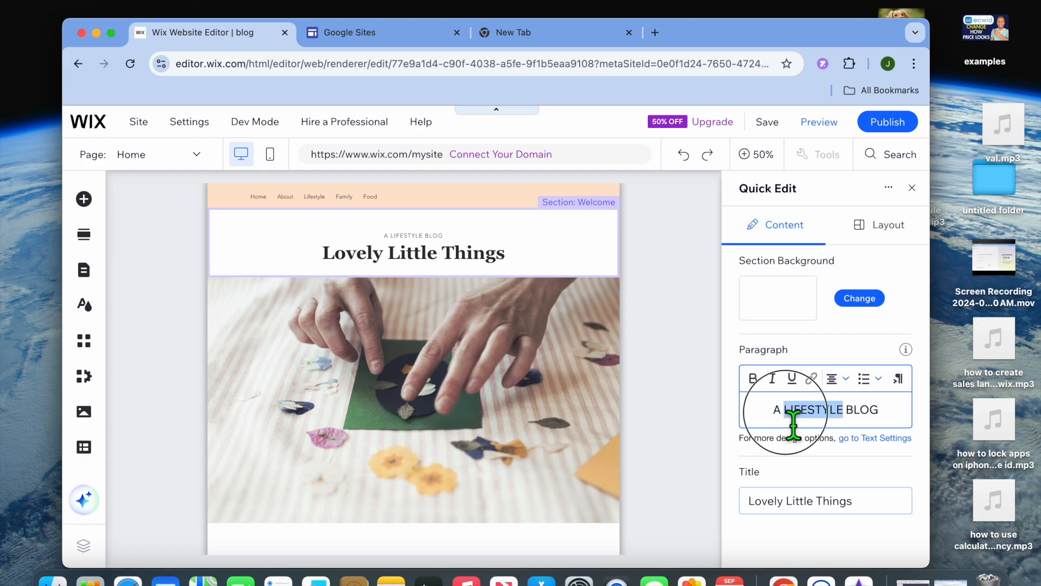
click(883, 425)
drag(868, 420, 742, 413)
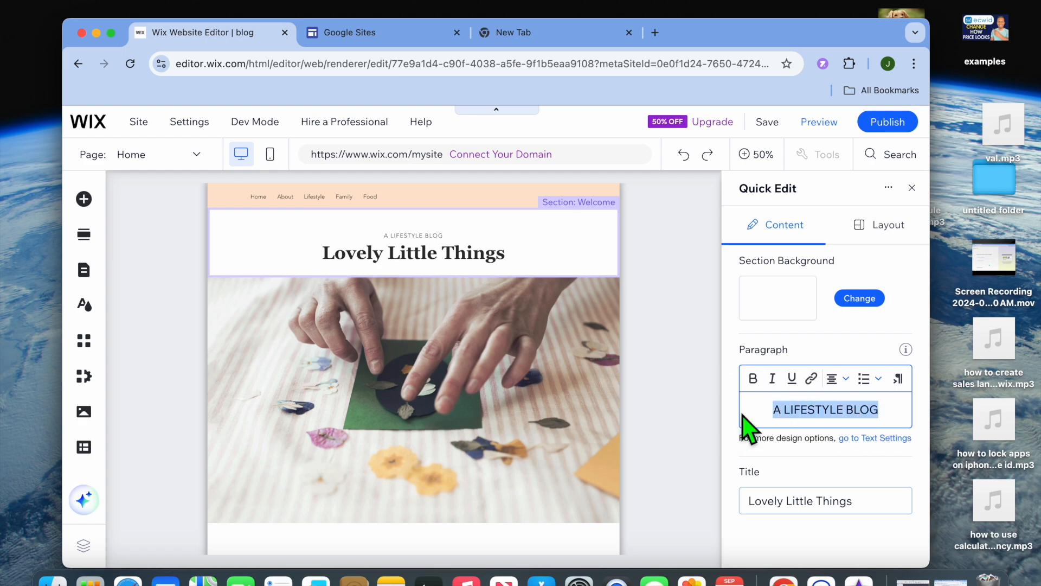
text(SIMPLE A)
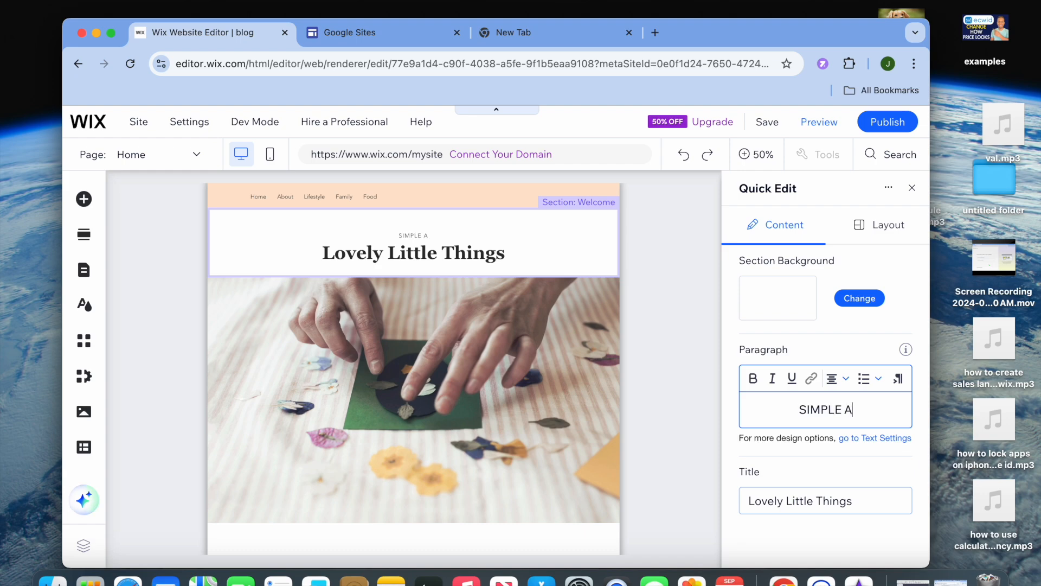
text(NSWERS)
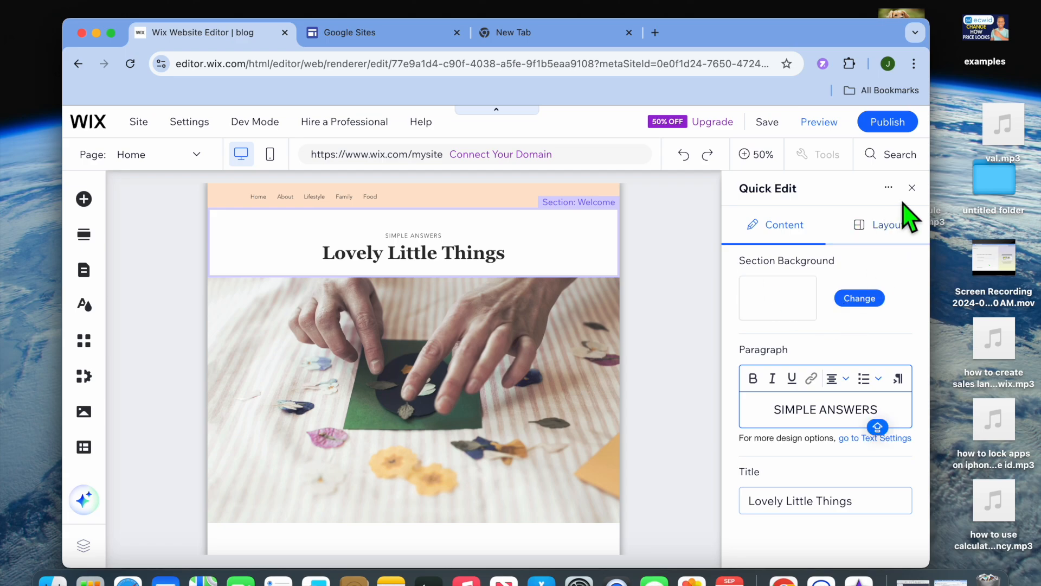
click(912, 188)
- Examine the quick edit options for the Decorative section's background image and close them without changing the image
scroll(640, 324, down, 3)
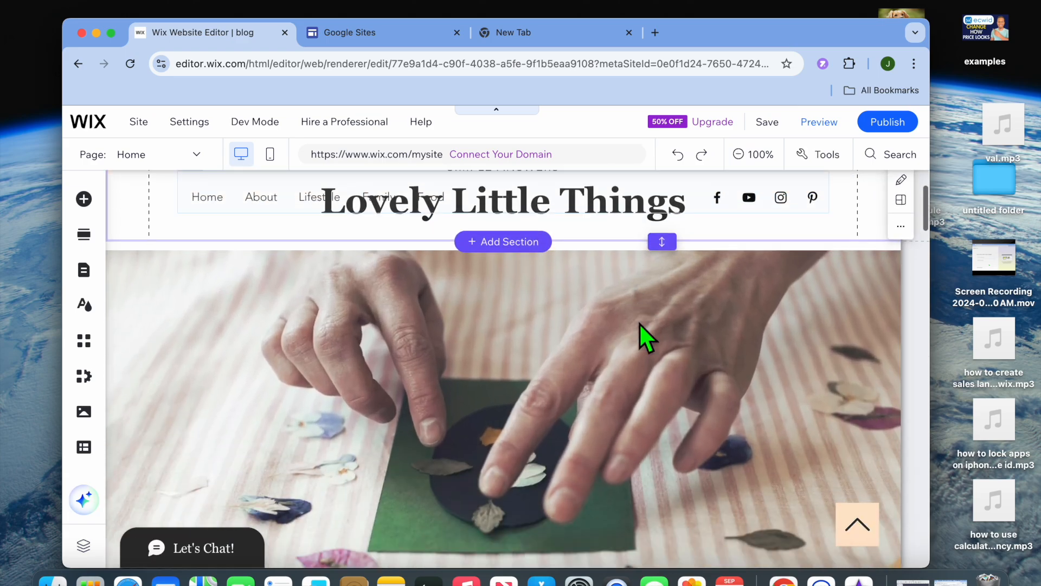
scroll(639, 323, up, 2)
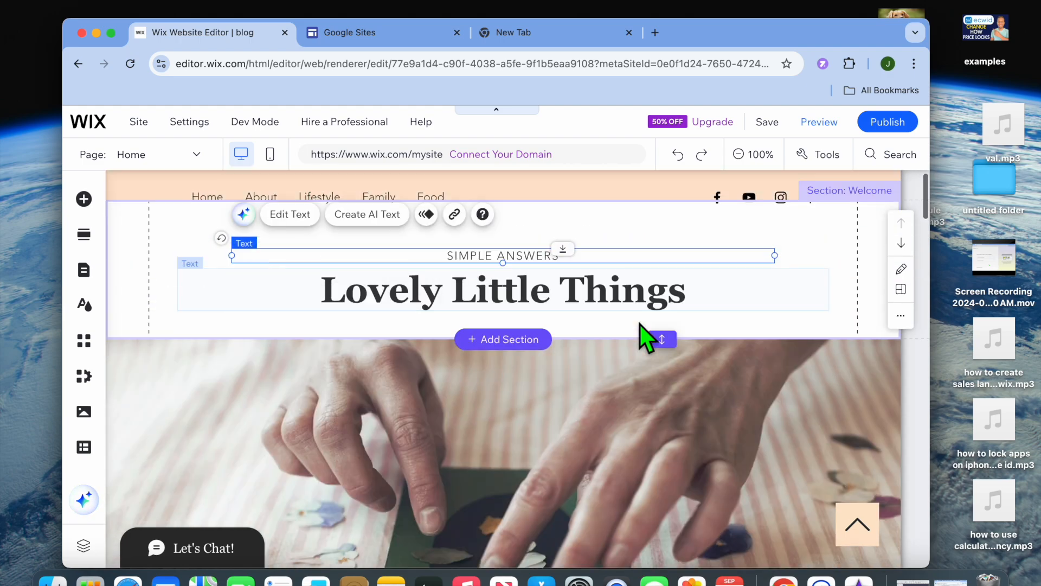
scroll(542, 445, down, 2)
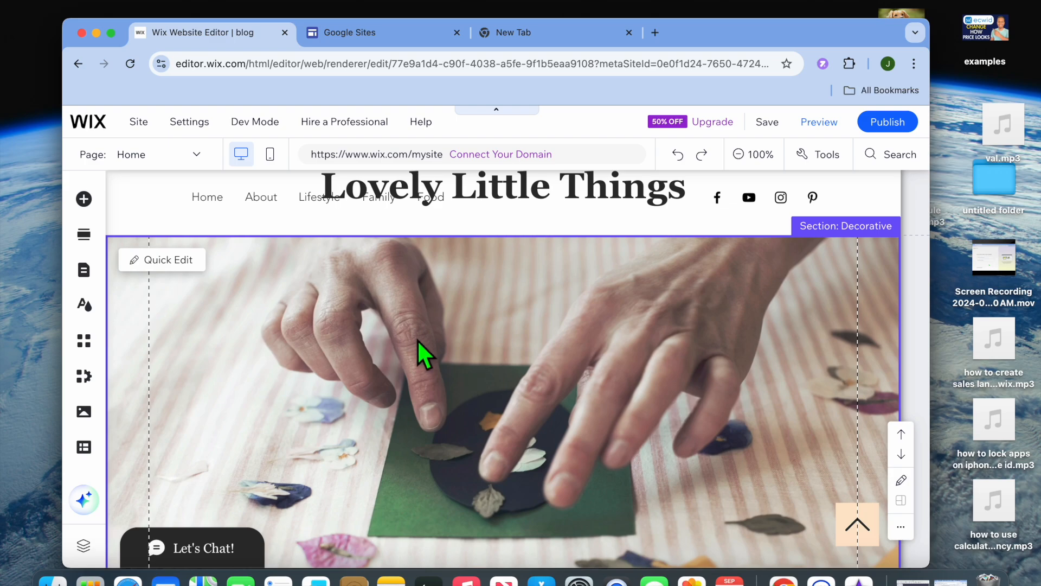
click(168, 260)
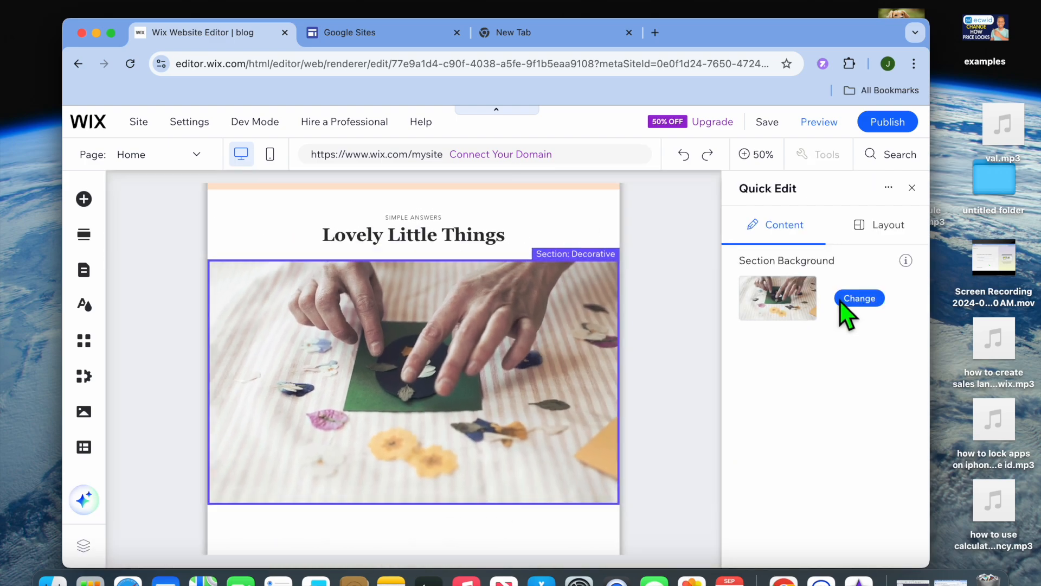
click(912, 188)
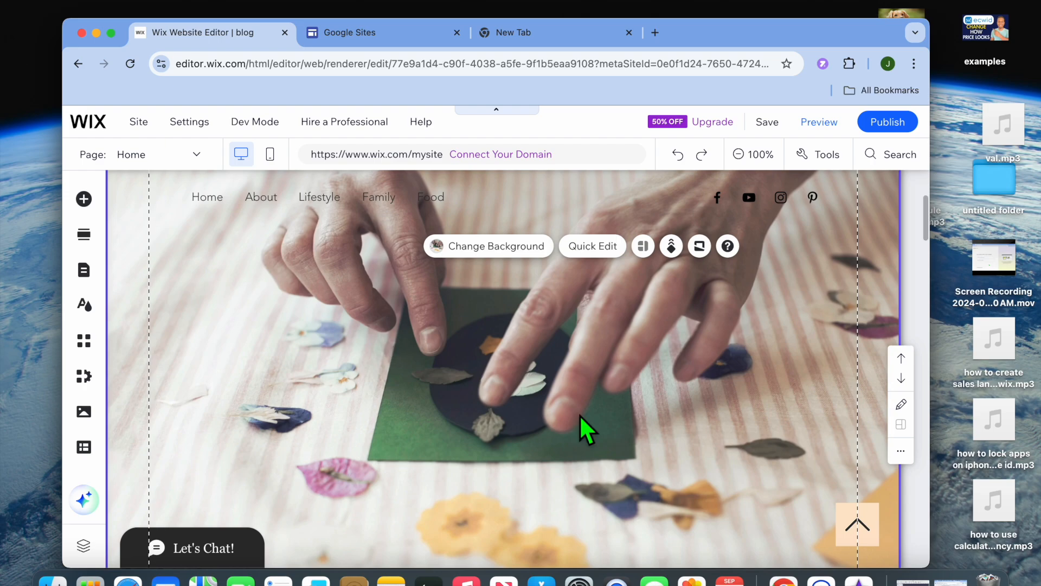
scroll(406, 337, up, 3)
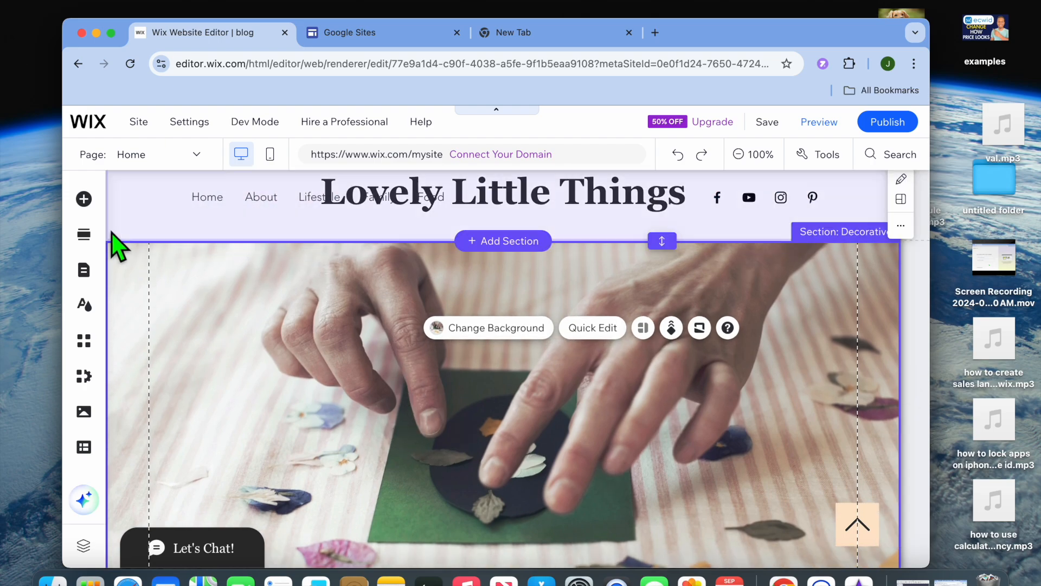
- Browse the element categories, then add a themed Heading 1 text and place it over the upper part of the Decorative section's image
click(85, 199)
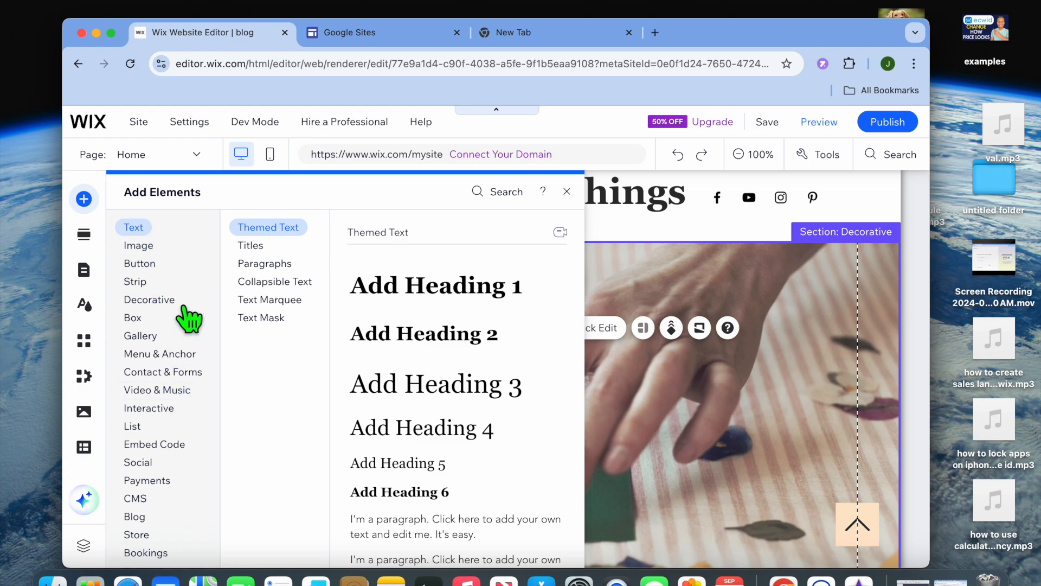
click(139, 246)
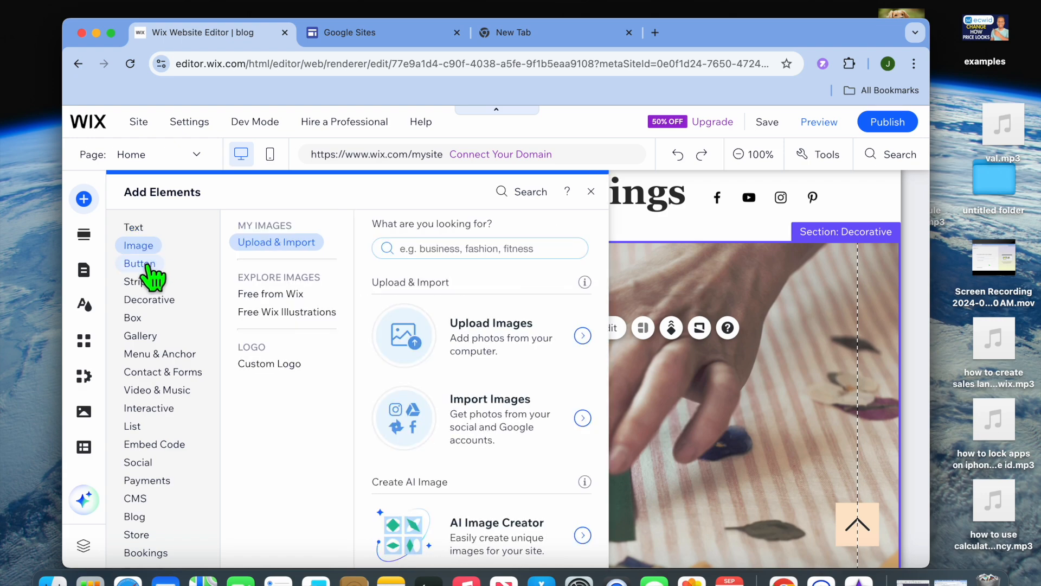
click(144, 264)
click(172, 354)
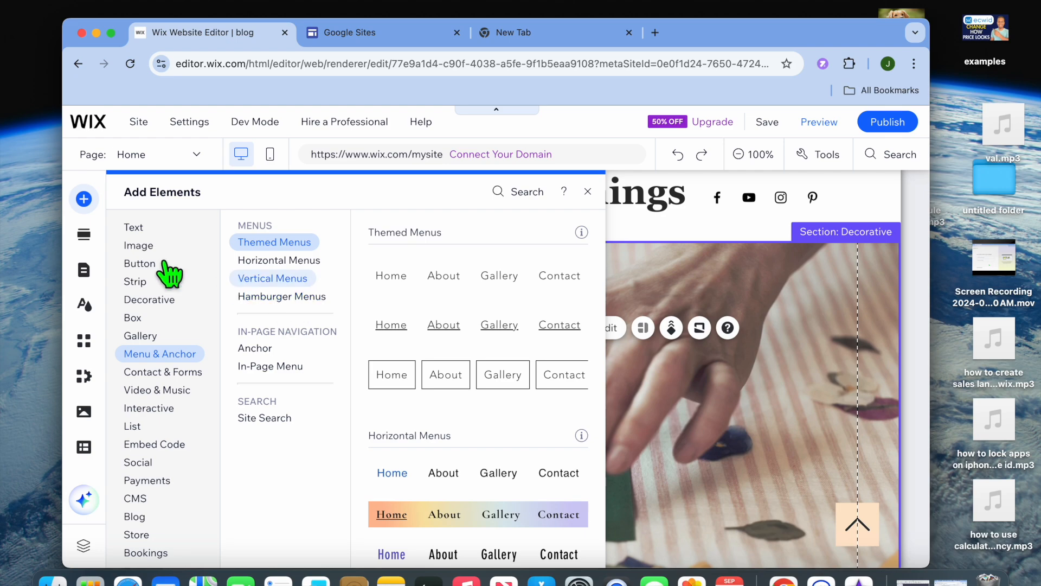
click(130, 334)
click(157, 299)
click(139, 231)
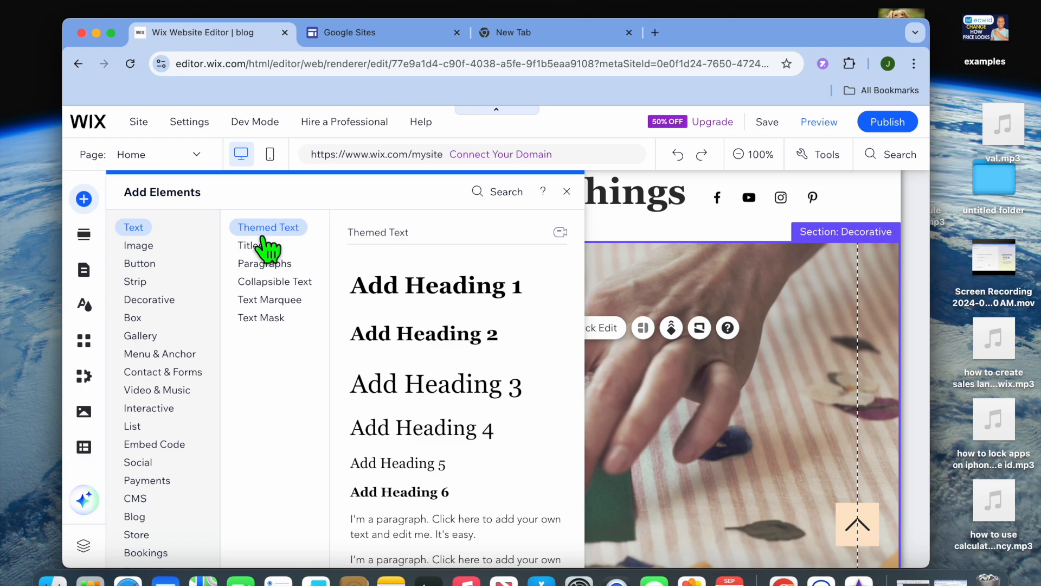
click(407, 302)
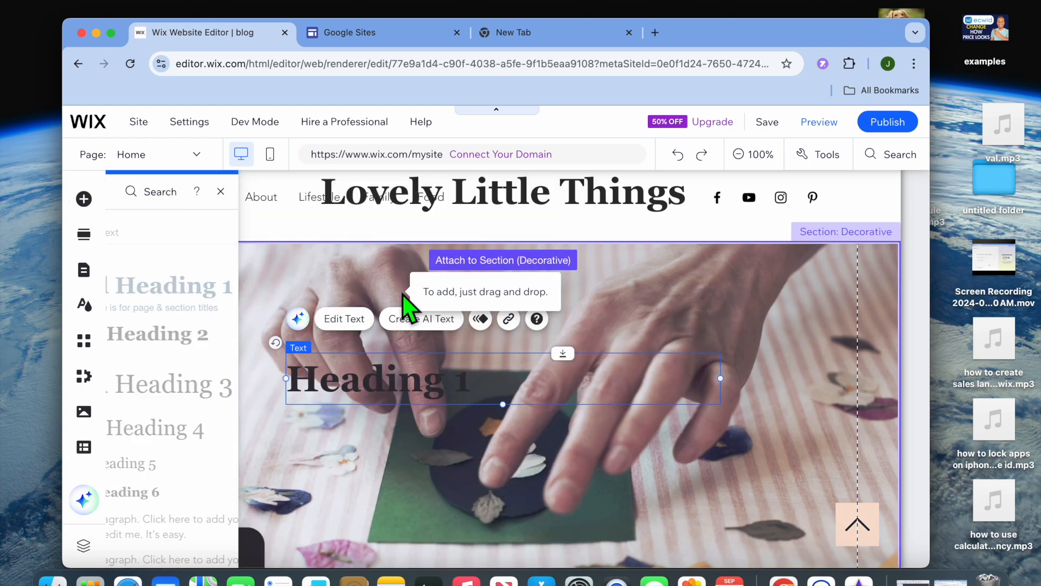
drag(523, 385, 547, 331)
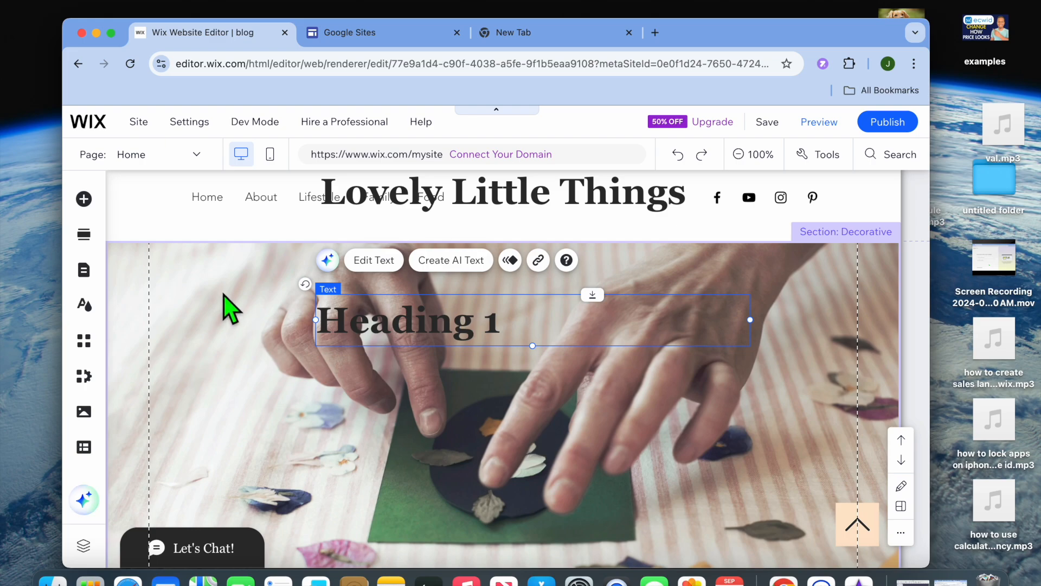
- Look through the chat, PayPal and themed buttons, and place the themed button with an arrow below Heading 1 on the image
click(85, 200)
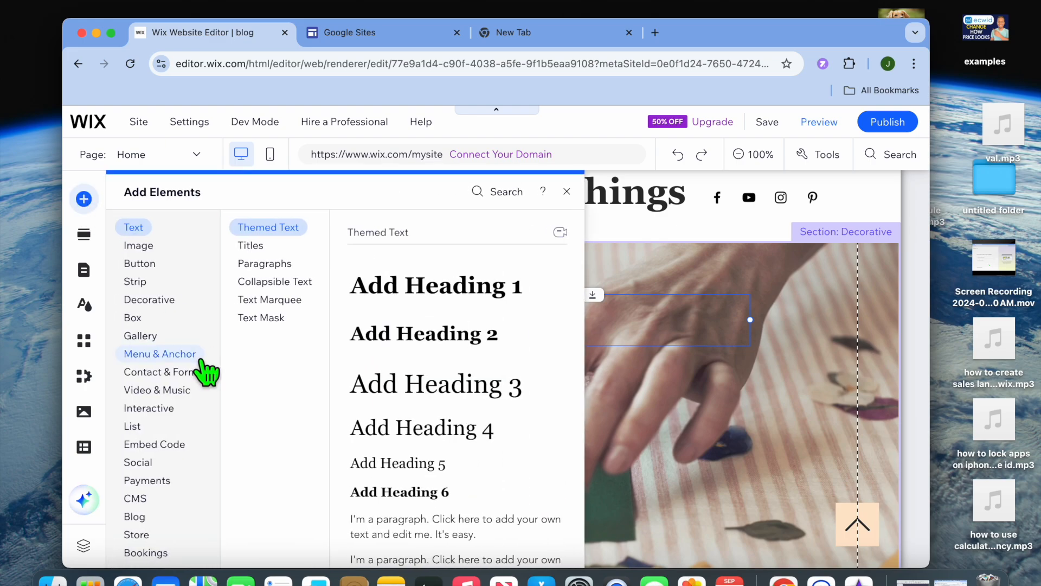
mouse_move(154, 266)
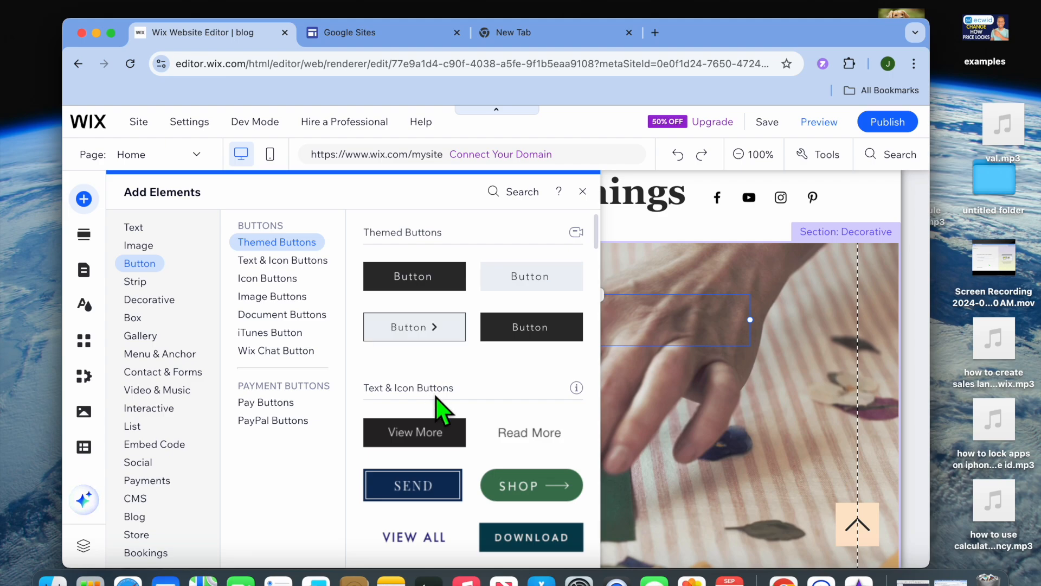
scroll(436, 401, down, 10)
click(302, 353)
click(285, 423)
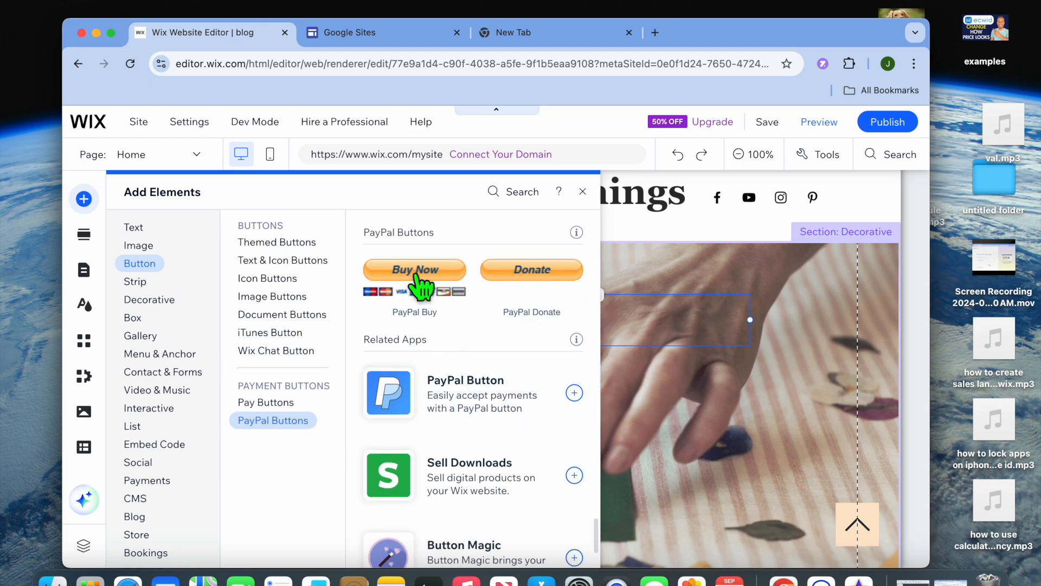
scroll(437, 295, up, 5)
scroll(437, 296, up, 2)
click(288, 244)
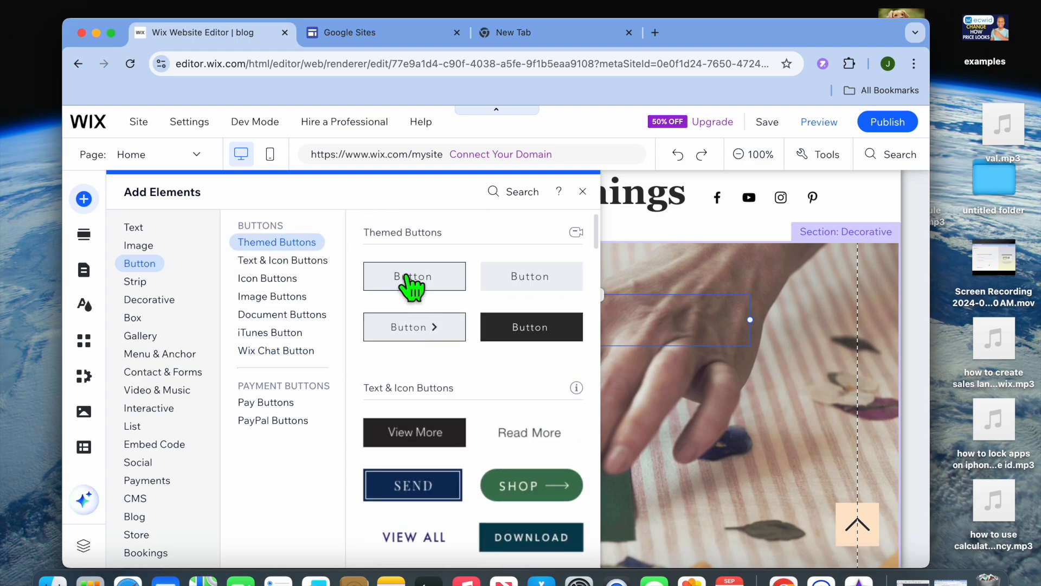
drag(422, 339, 513, 401)
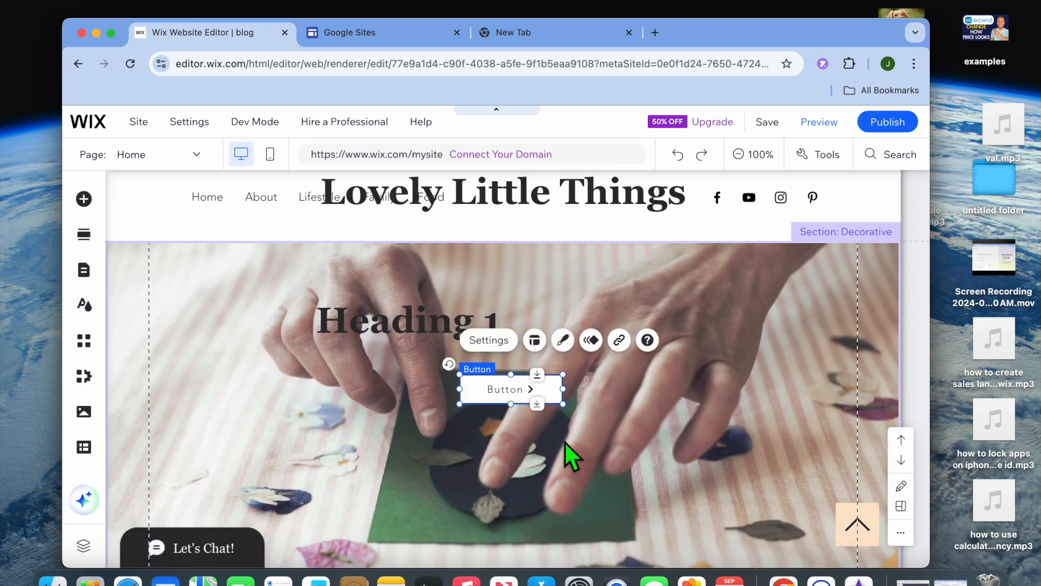
- Link the new button to the Food page, opening in the current window
click(620, 340)
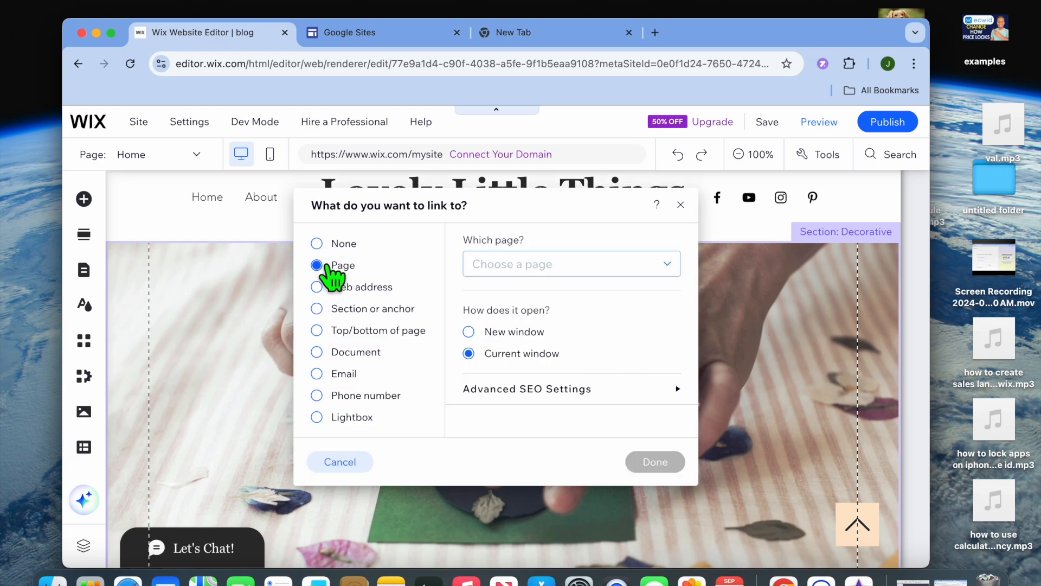
click(570, 266)
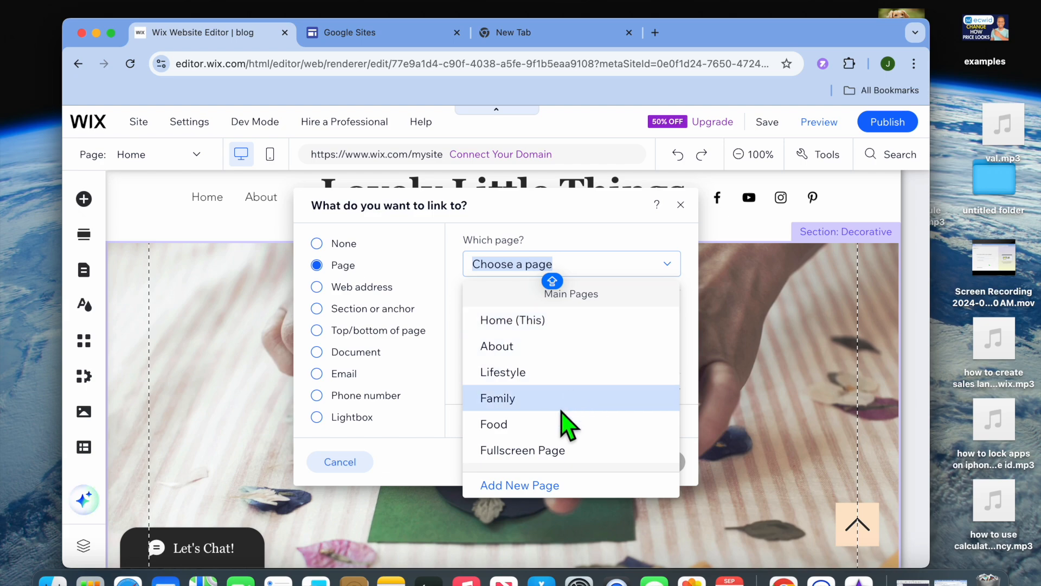
click(549, 424)
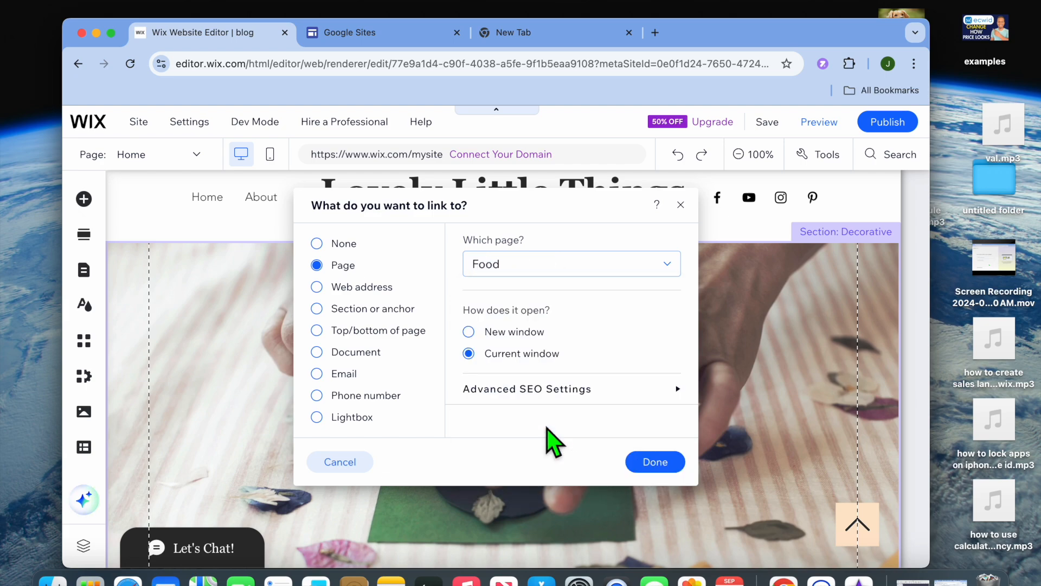
click(660, 463)
click(413, 424)
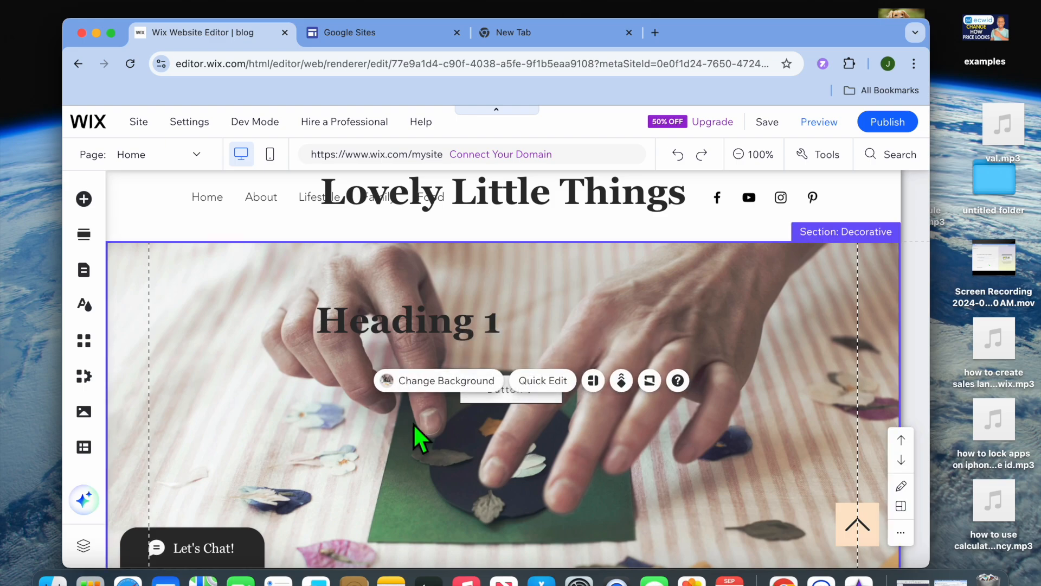
- Open the Lifestyle page from the site's page list and look through its content
click(84, 274)
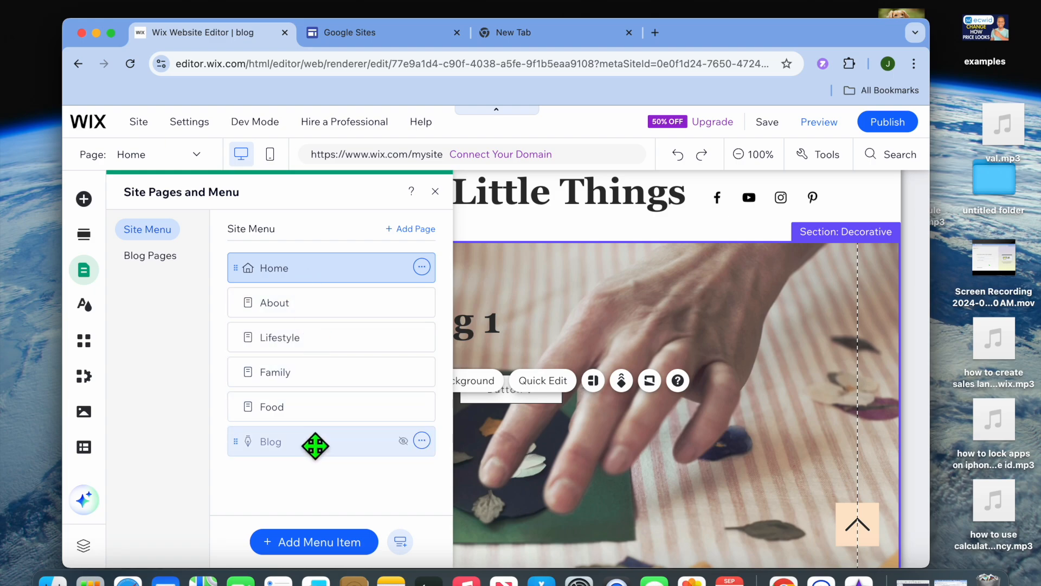
click(323, 350)
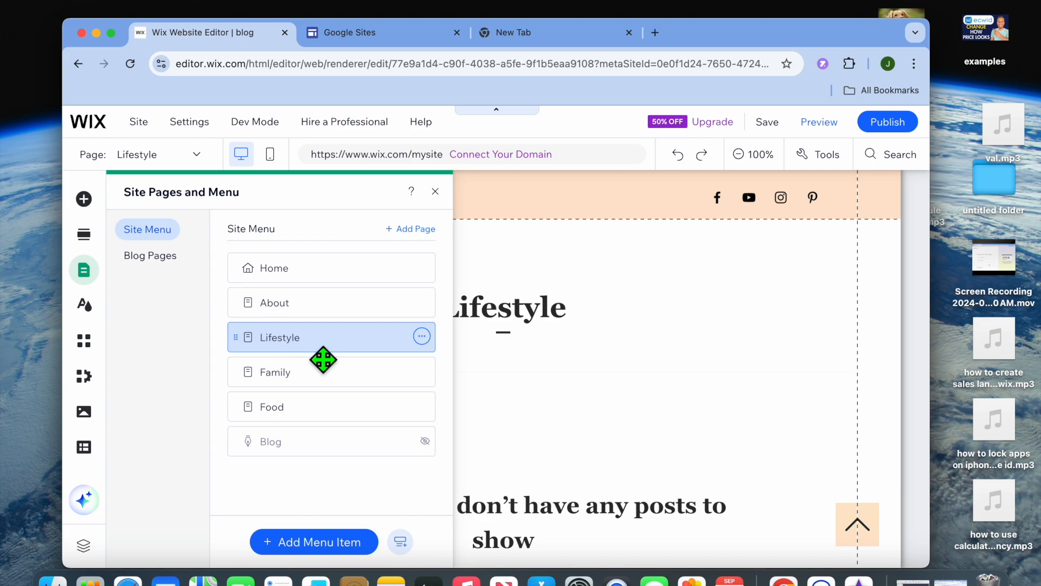
scroll(601, 374, down, 6)
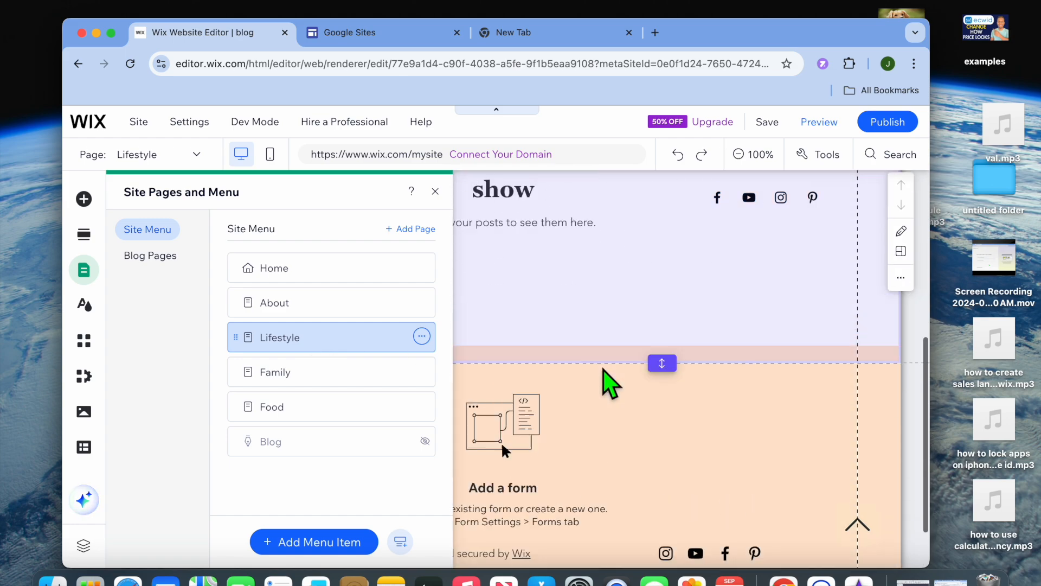
scroll(610, 382, up, 6)
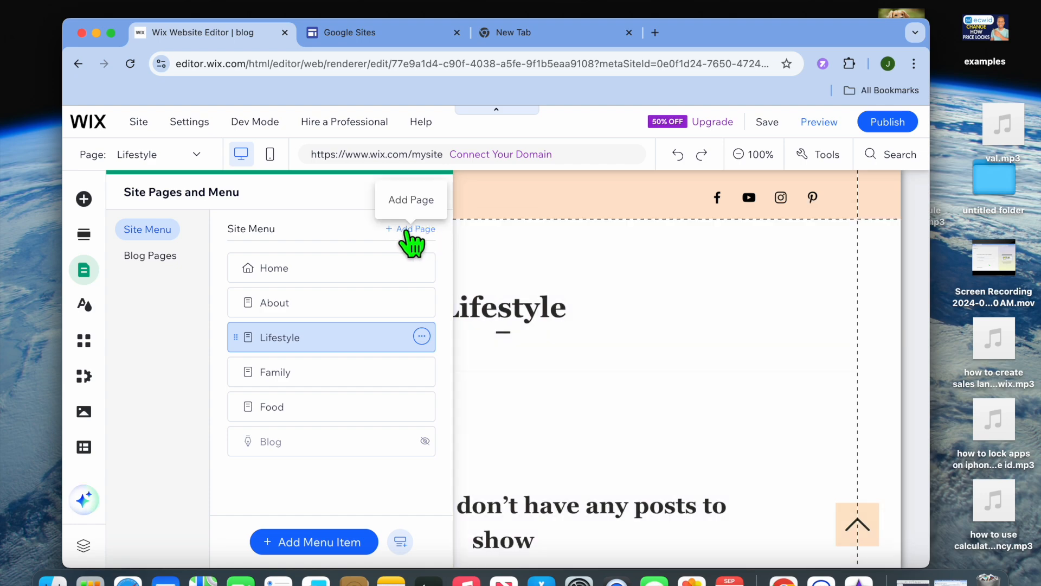
- Look over the template categories offered for a new page, then close them and the site's page list without adding one
click(410, 230)
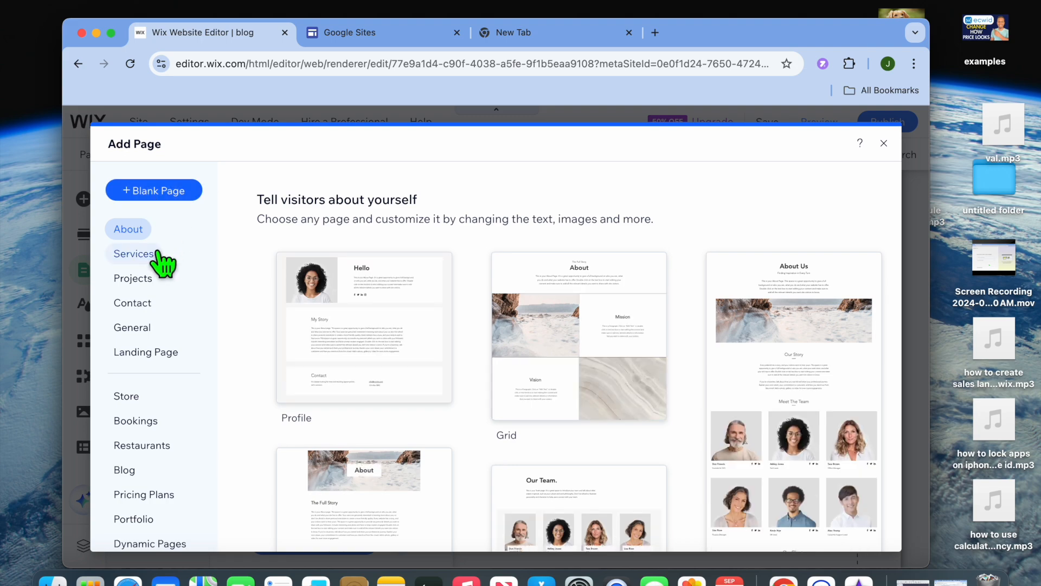
scroll(163, 277, down, 1)
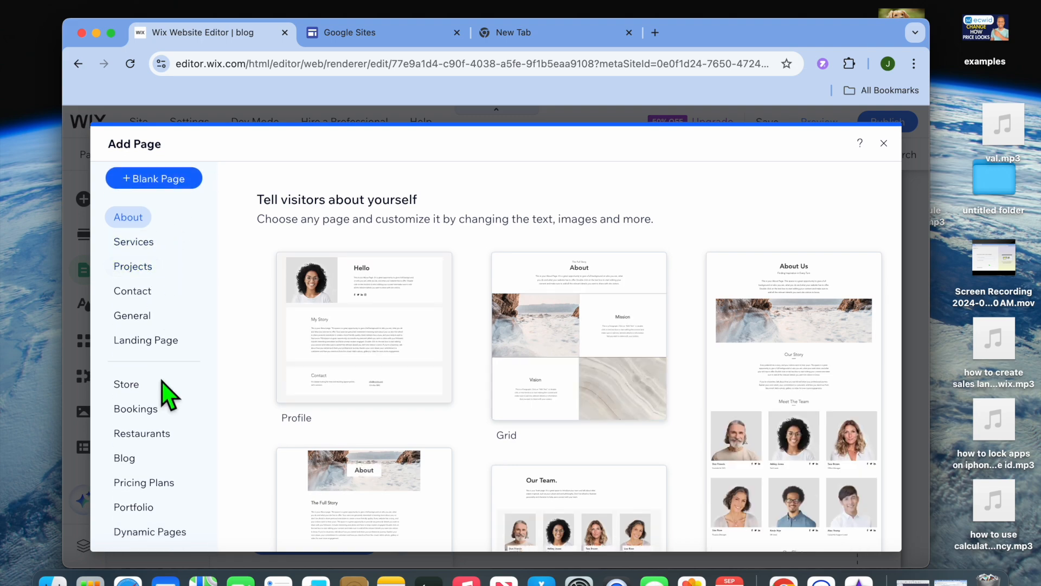
click(884, 144)
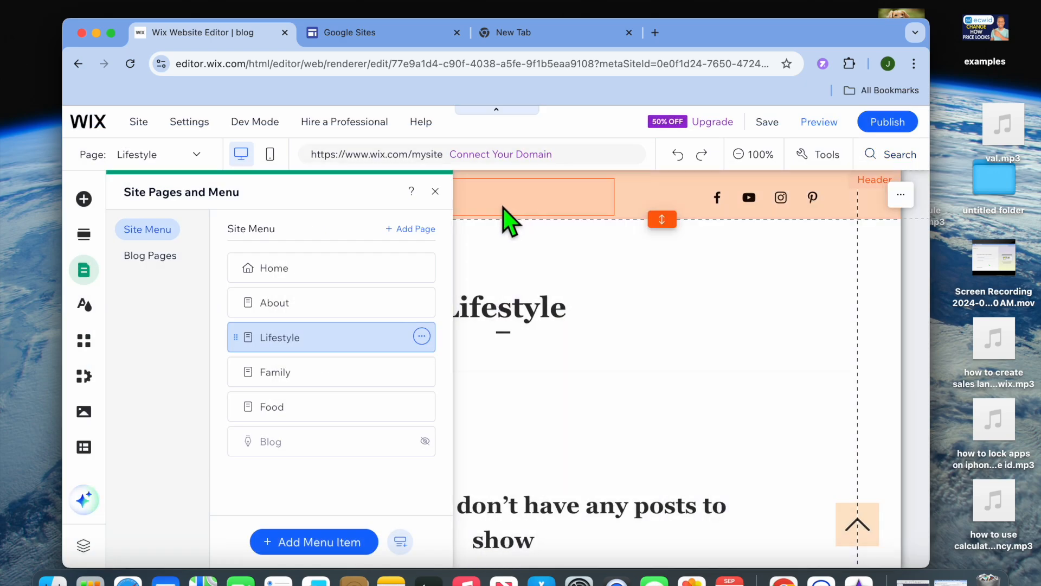
click(435, 190)
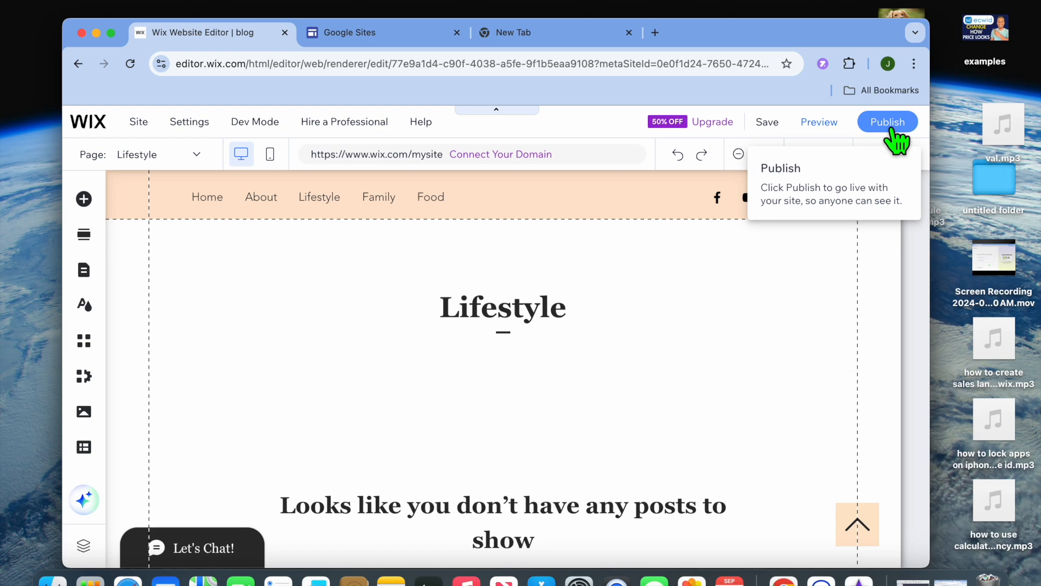
- Save the site with the free Wix.com domain ending in my-site-6 and publish it
click(890, 128)
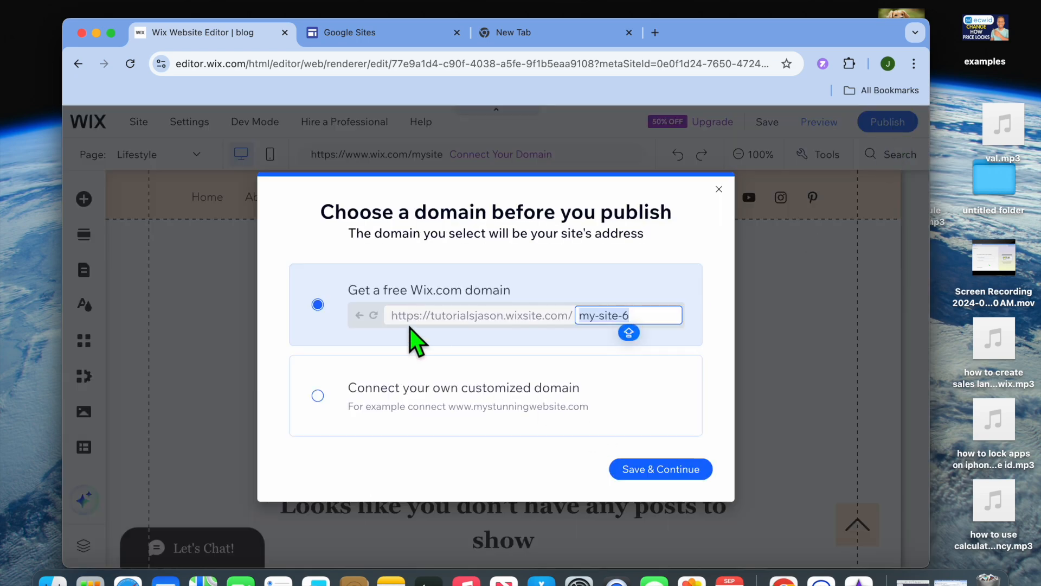
click(695, 470)
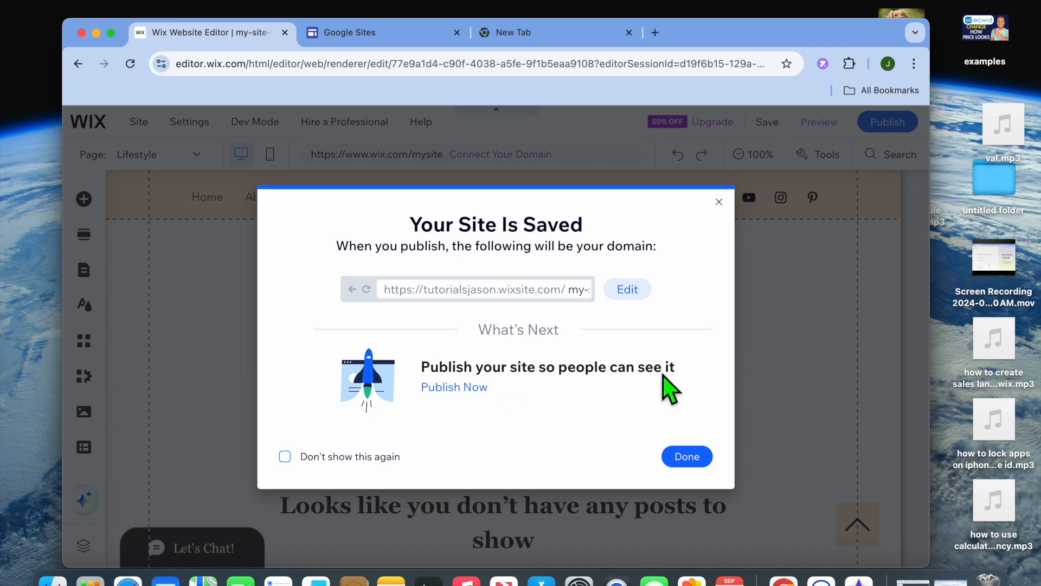
click(454, 387)
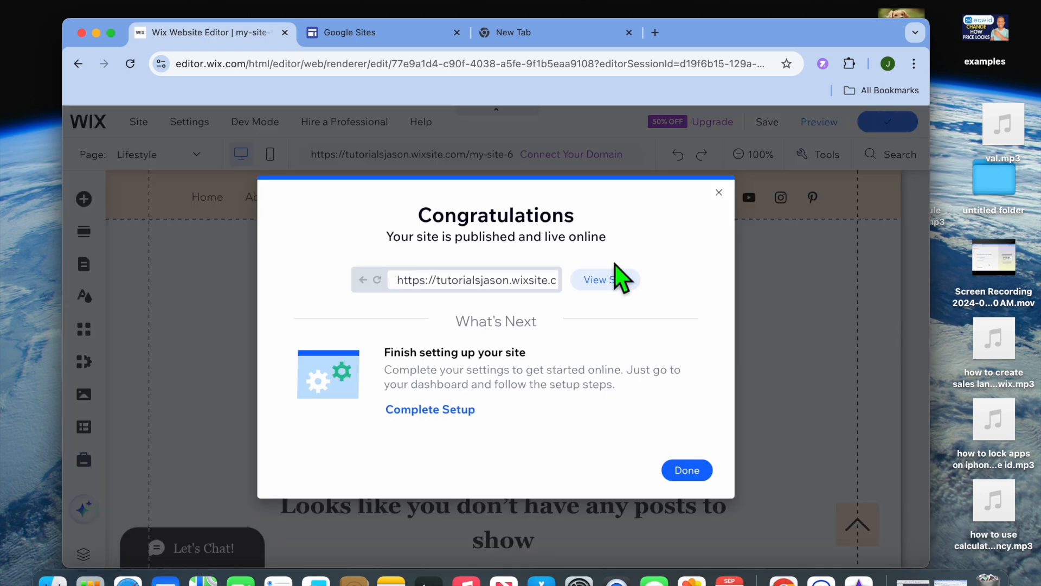
- Open the published live site and look through its home page, including the heading and button on the image
click(606, 280)
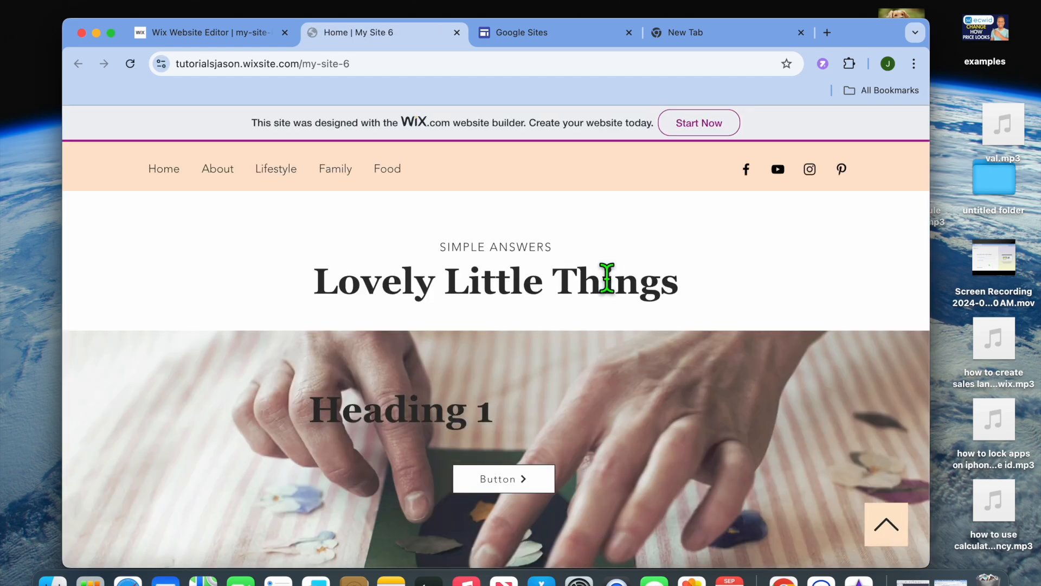
scroll(606, 279, down, 10)
scroll(607, 280, up, 6)
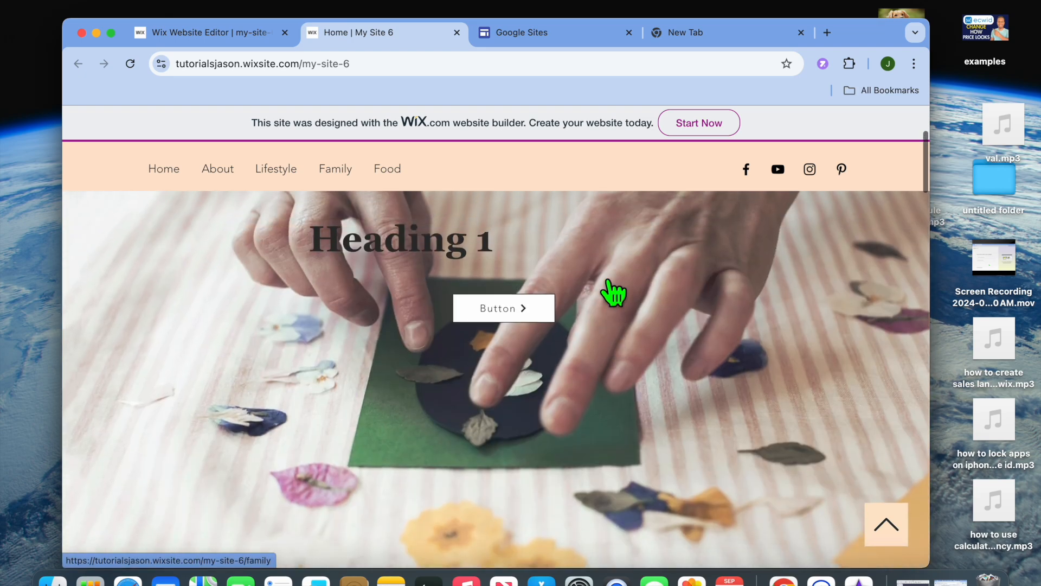